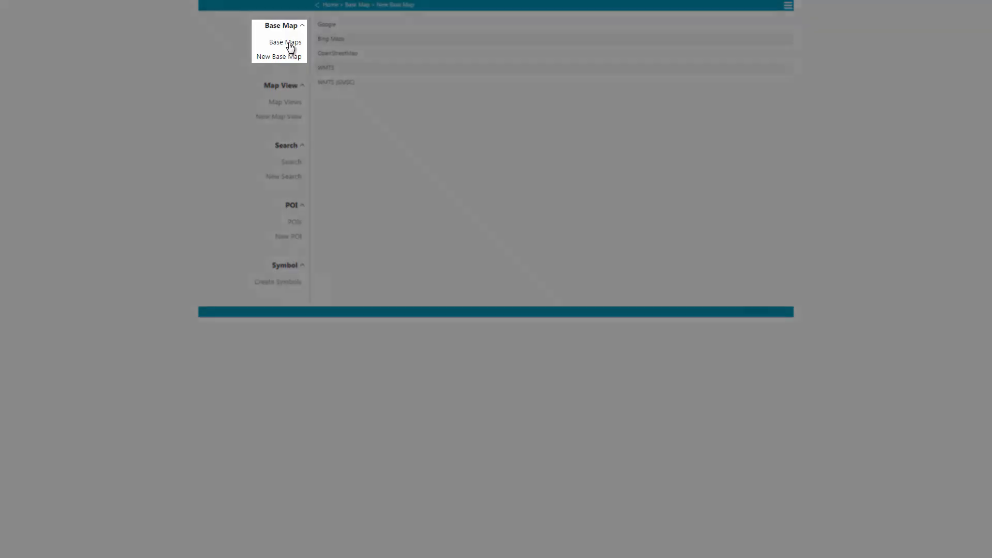
# Open the Base Maps list and review the Bing Maps base map's settings.
pyautogui.click(291, 47)
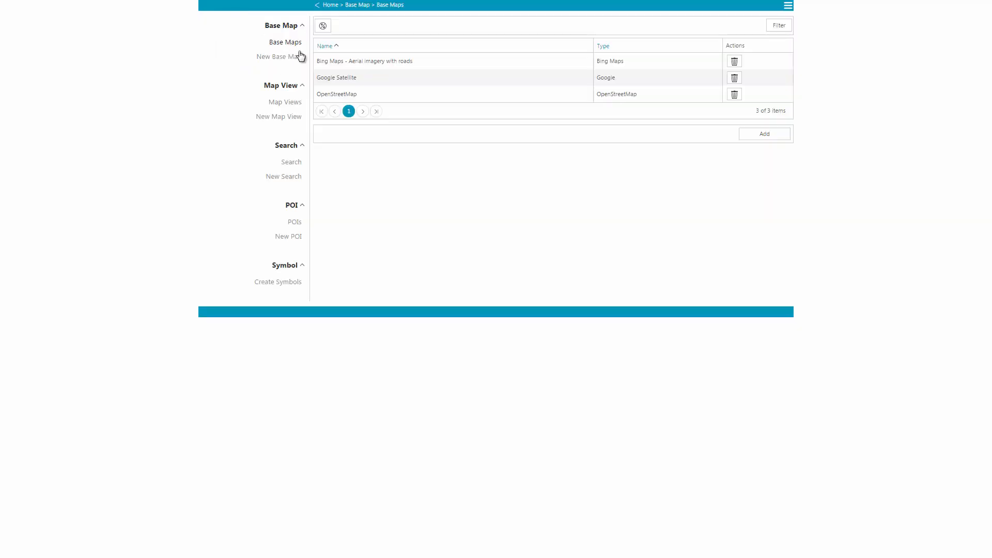
pyautogui.click(379, 66)
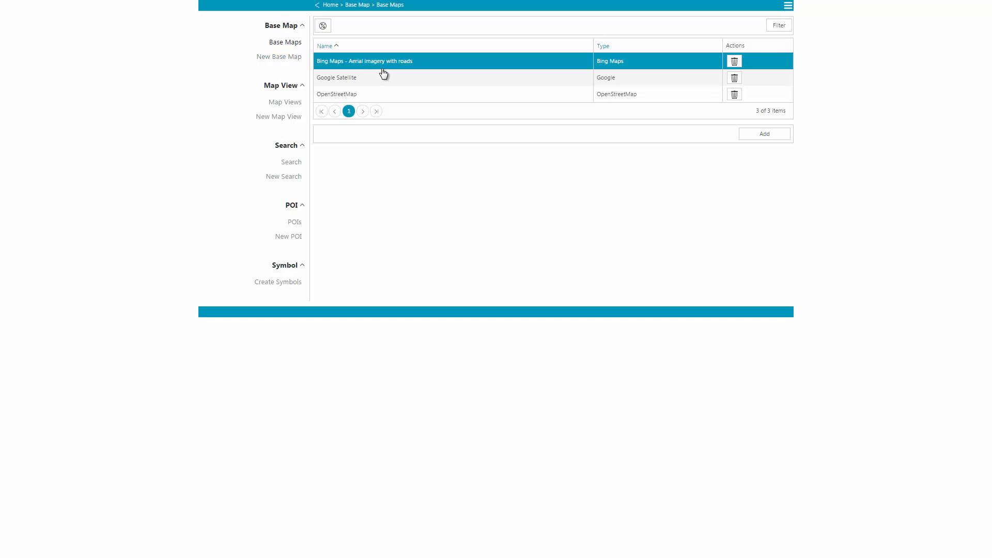
pyautogui.click(381, 79)
pyautogui.click(387, 94)
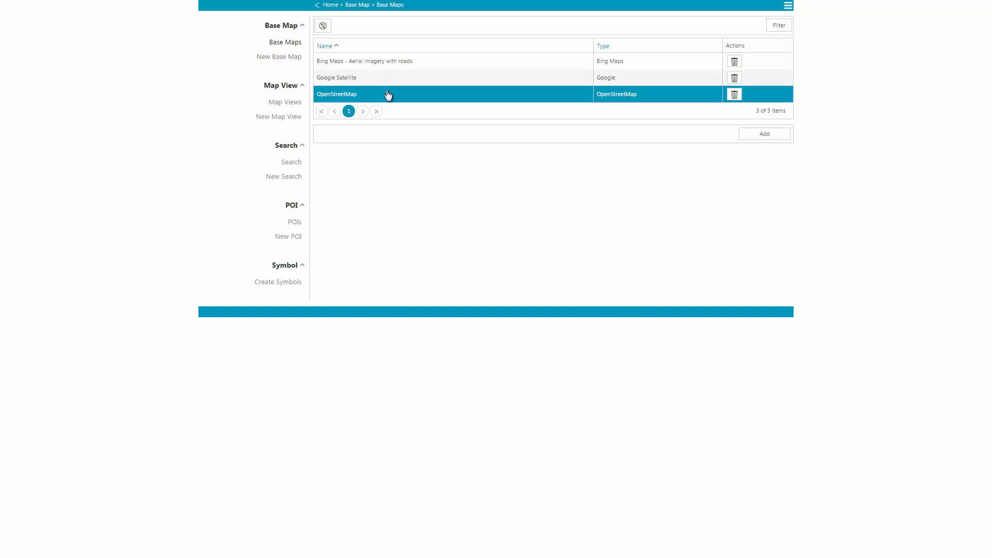
pyautogui.doubleClick(392, 61)
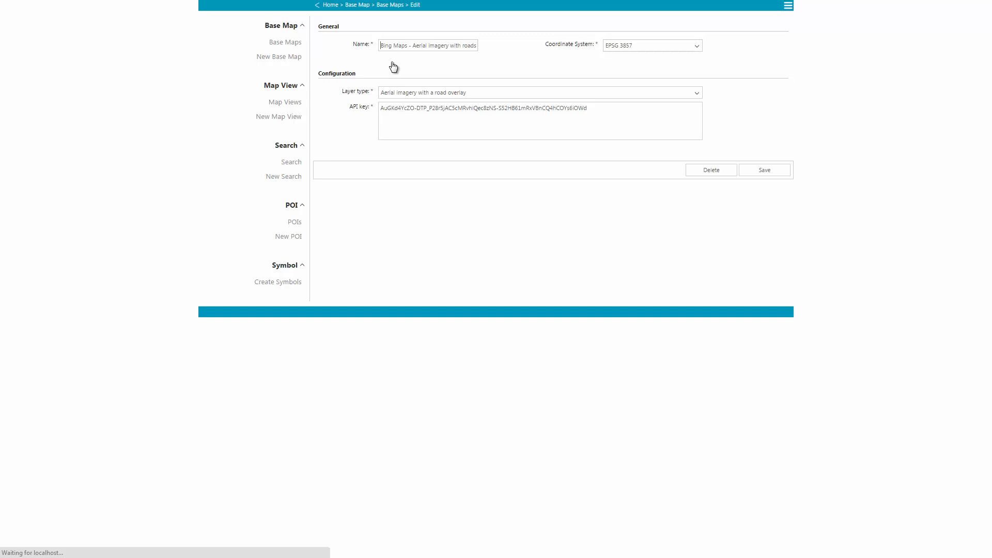
# Review the Google Satellite base map, then OpenStreetMap's settings on EPSG 3857.
pyautogui.click(386, 6)
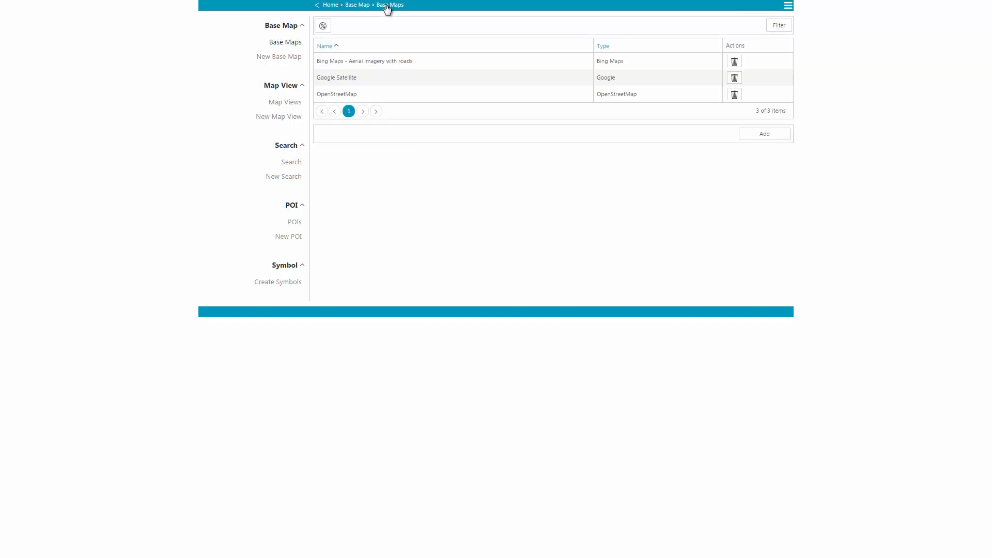
pyautogui.click(343, 79)
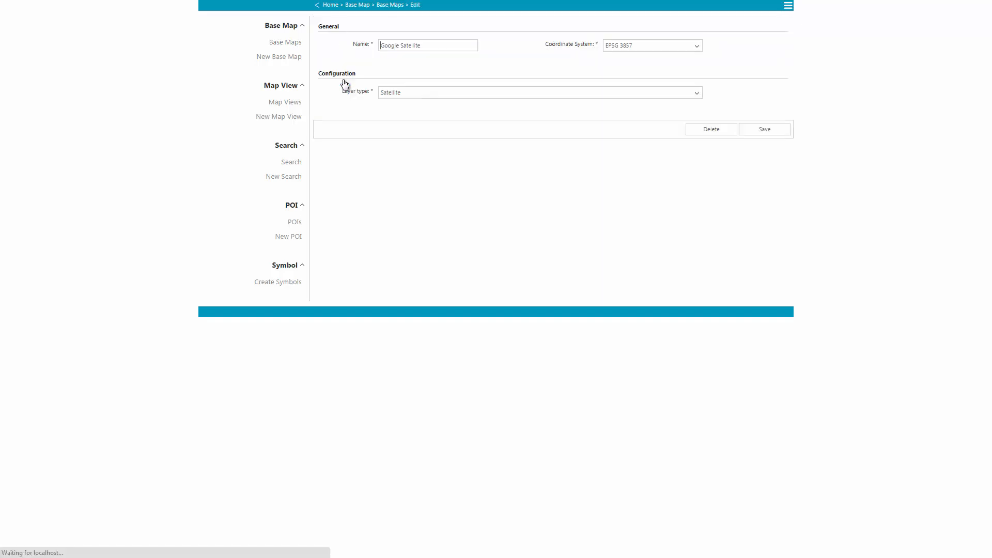
pyautogui.click(392, 6)
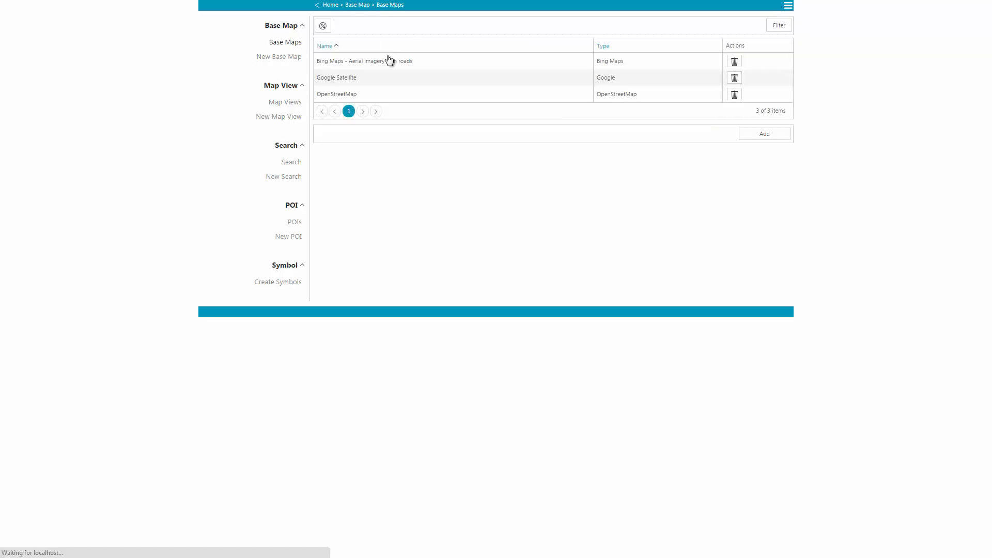
pyautogui.click(369, 94)
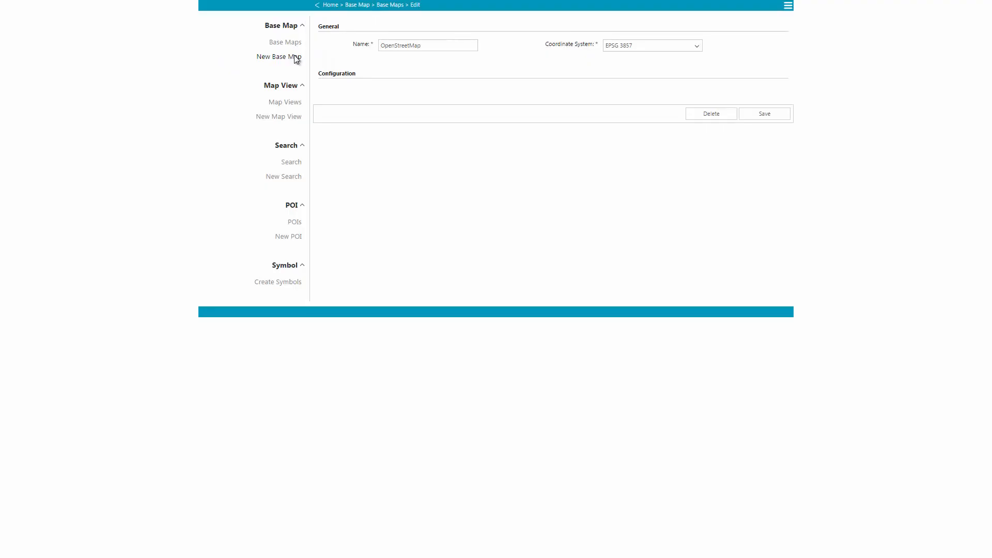
pyautogui.click(296, 58)
# Save a WMTS (GMSC) base map 'Las Vegas WMTS' on the Las Vegas WMTS service with its layer checked.
pyautogui.click(361, 83)
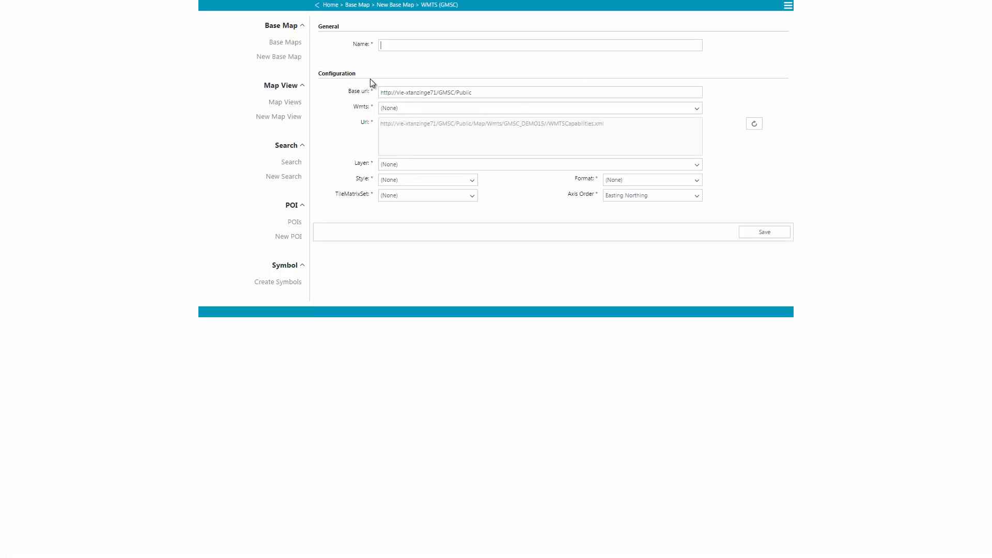
pyautogui.write('Las')
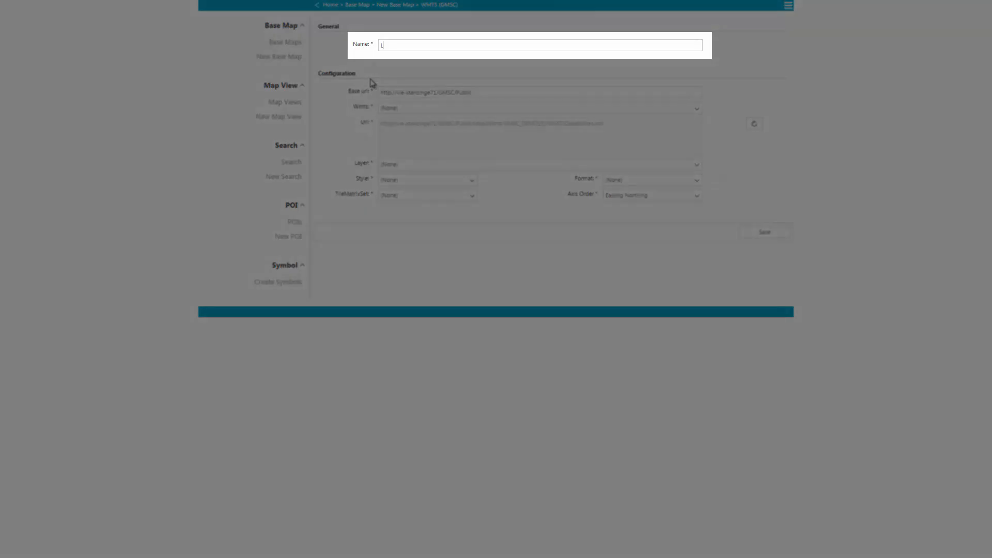
pyautogui.write(' Vegas WMTS')
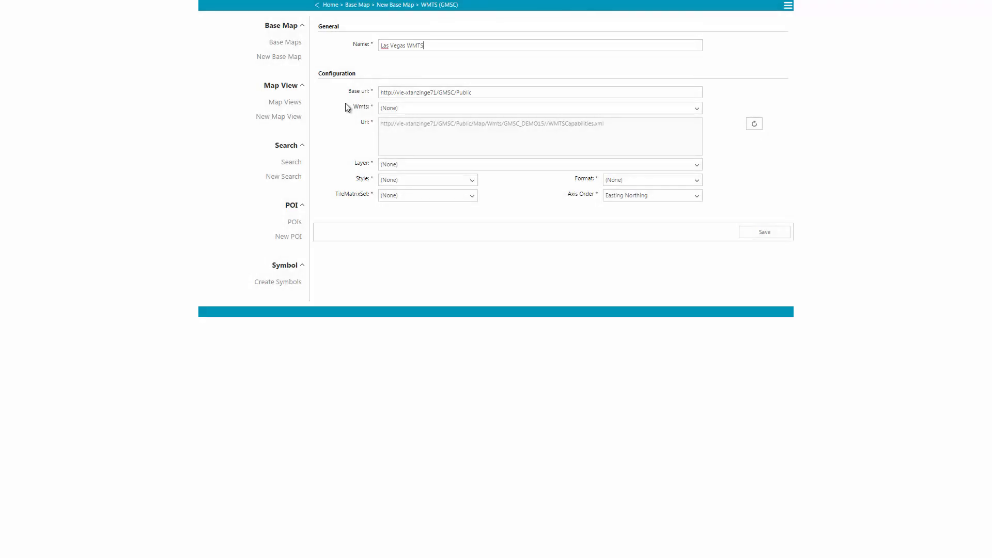
pyautogui.click(389, 108)
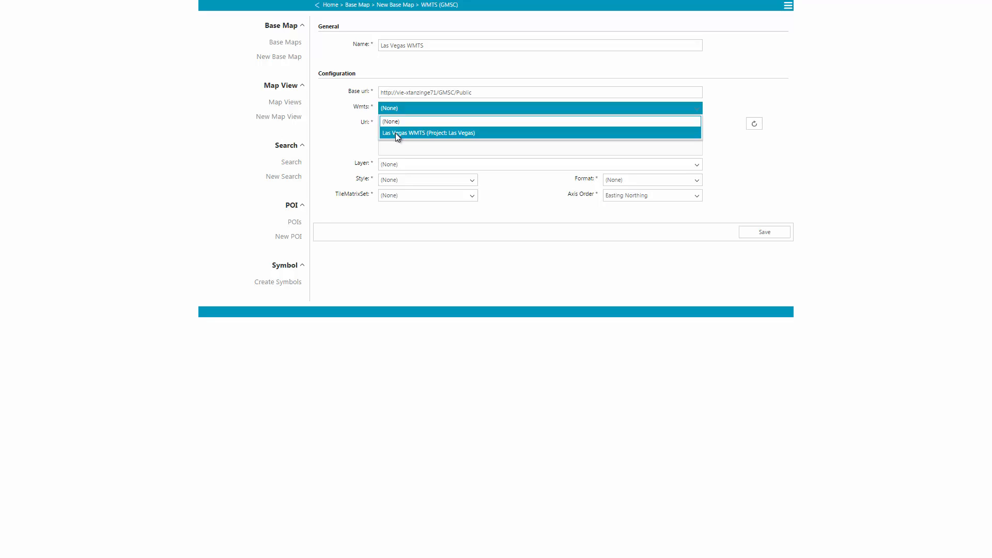
pyautogui.click(397, 133)
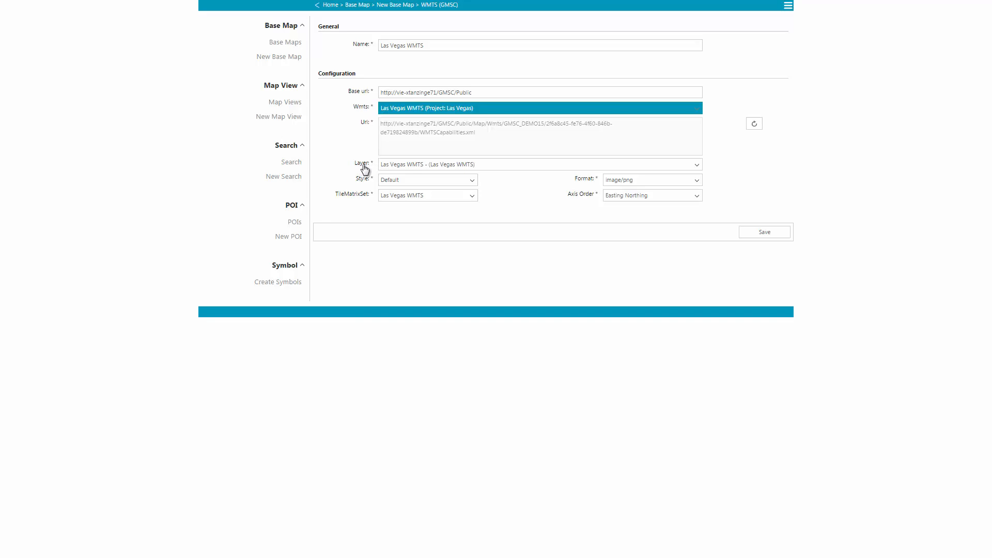
pyautogui.click(373, 167)
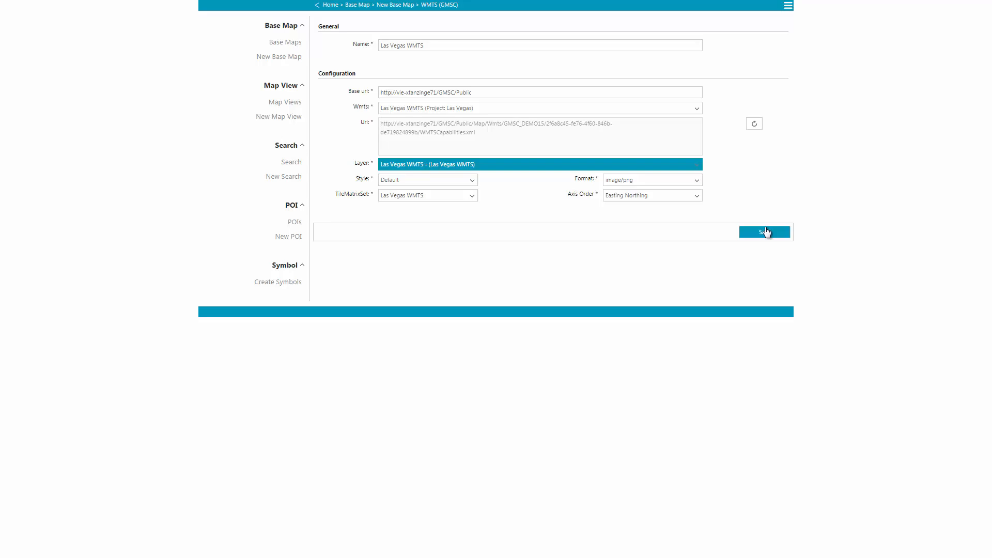
pyautogui.click(766, 234)
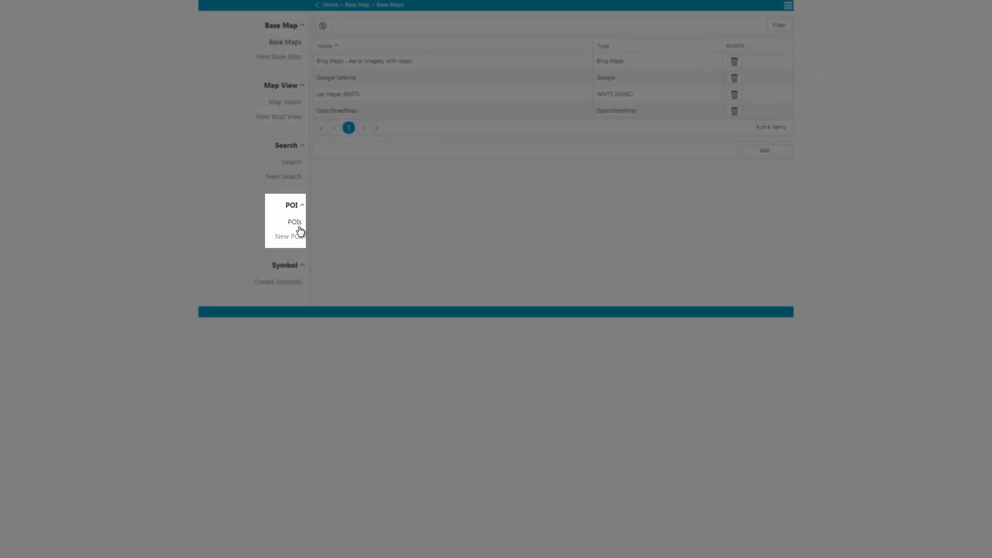
# Start a new POI for the Las Vegas project using the Facilities > Hotel POI feature.
pyautogui.click(291, 237)
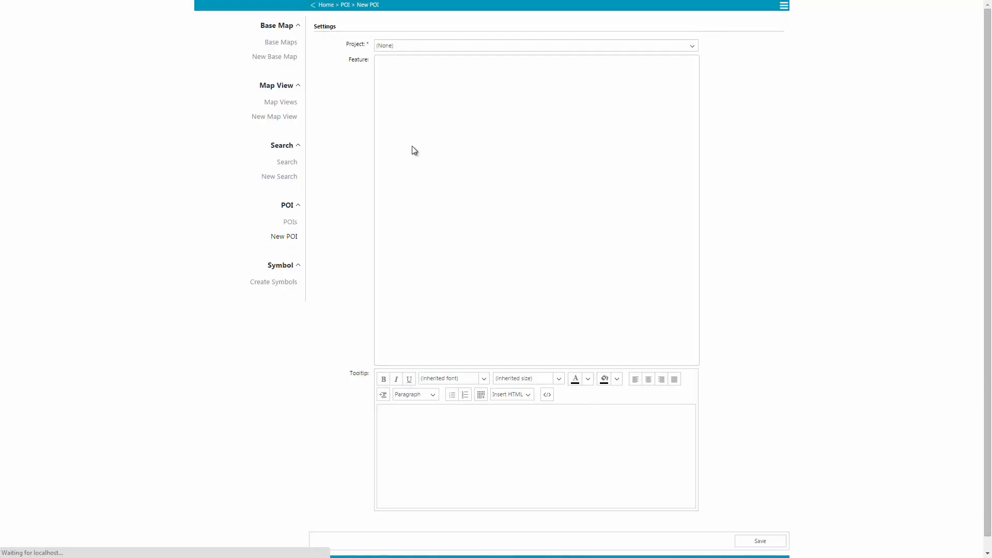
pyautogui.click(442, 47)
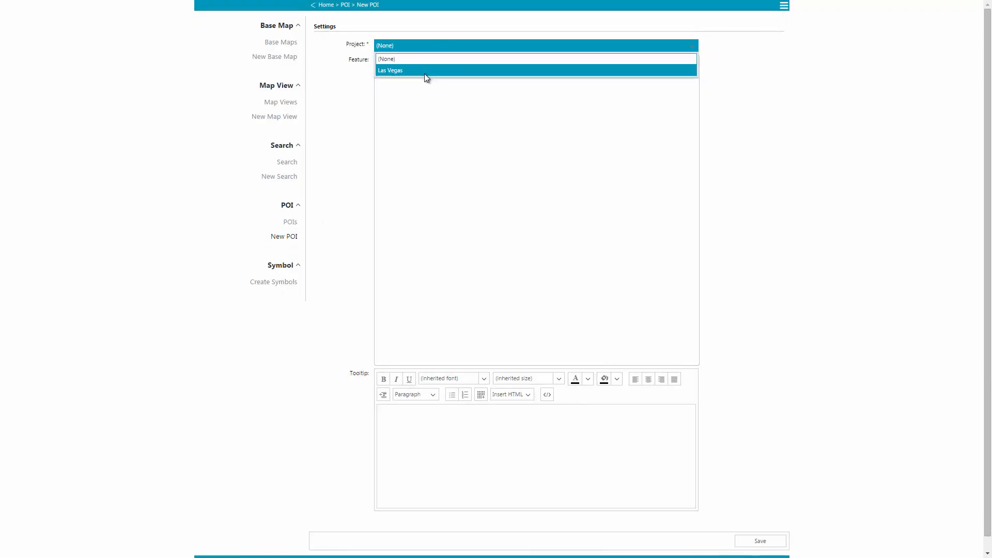
pyautogui.click(425, 71)
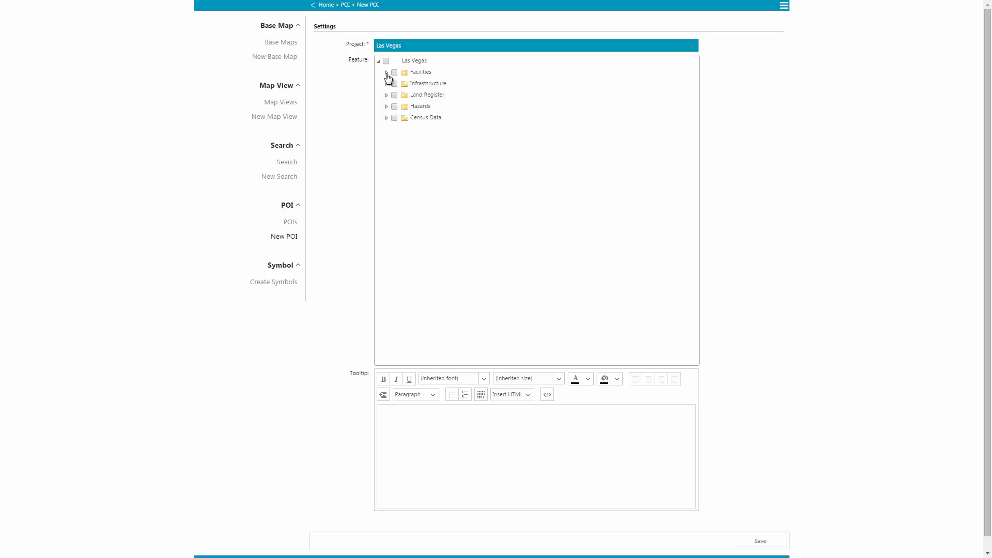
pyautogui.click(387, 72)
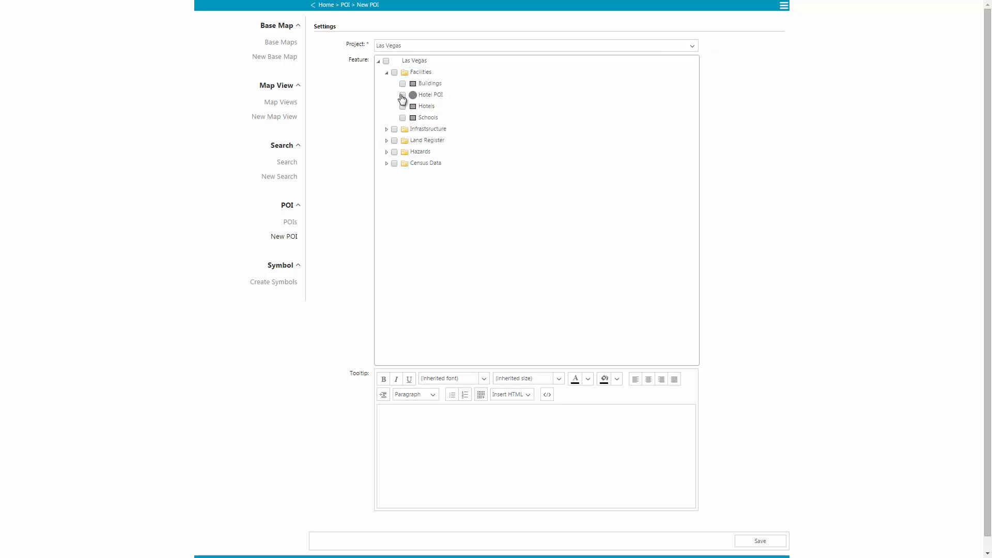
pyautogui.click(402, 96)
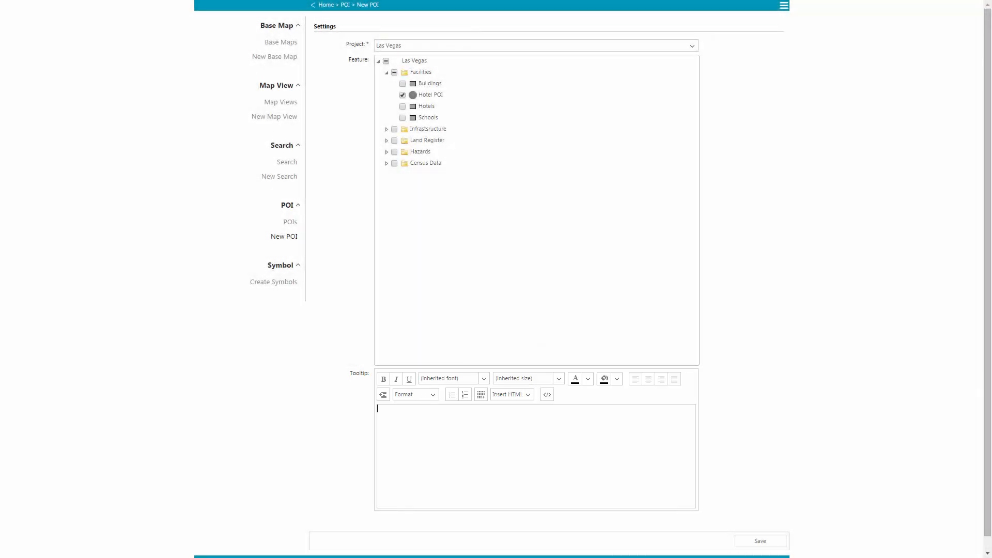
# Paste the tooltip HTML (ENTITY.NAME, FAC_NAME, FAC_ADD, image), apply it, and save the Hotel POI.
pyautogui.click(548, 395)
pyautogui.write('<div style="float:left;width:250px;"><h1><span style="color:#0000ff;">{ENTITY.NAME}</span></h1> <h3>{ENTITY.FAC_NAME}</h3> <h3><em>{ENTITY.FAC_ADD}</em></h3> <p style="margin-left:30px;"><br /> </p> </div><div style="float:right;width:120px;"><img src="{ENTITY.IMAGEURL}" width="100px" /></div>')
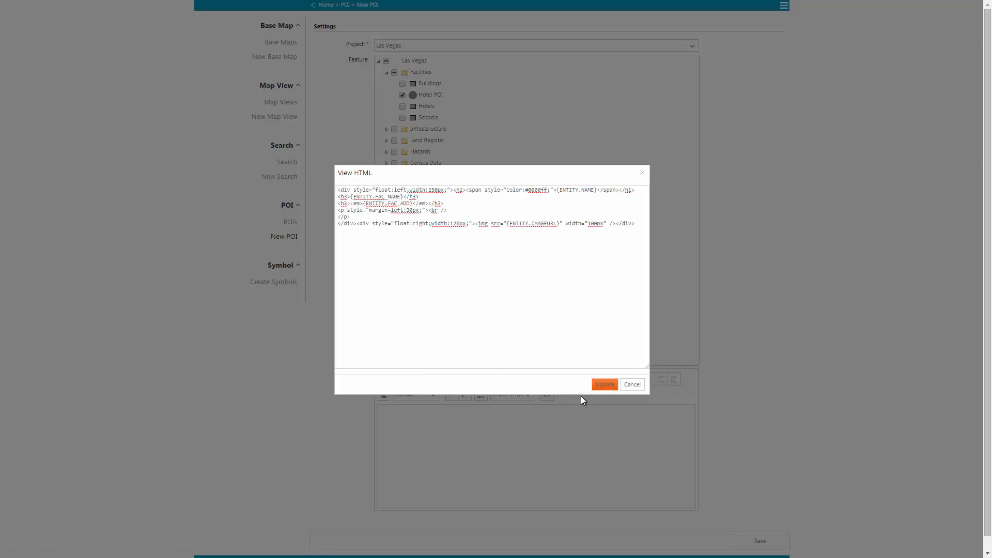
pyautogui.click(604, 385)
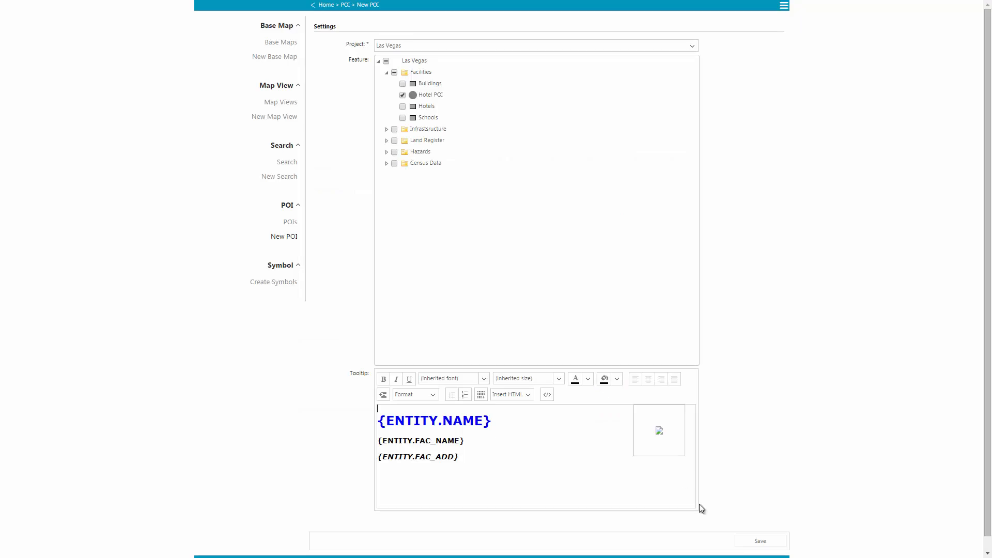
pyautogui.click(738, 544)
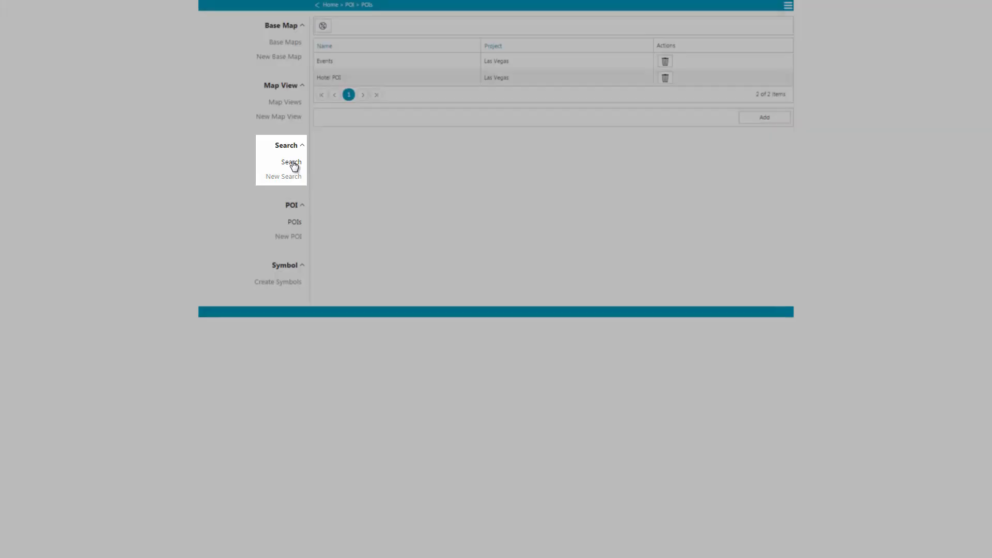
# Create a new search named Hotels in EPSG 32107 using a SQL Server data source.
pyautogui.click(292, 163)
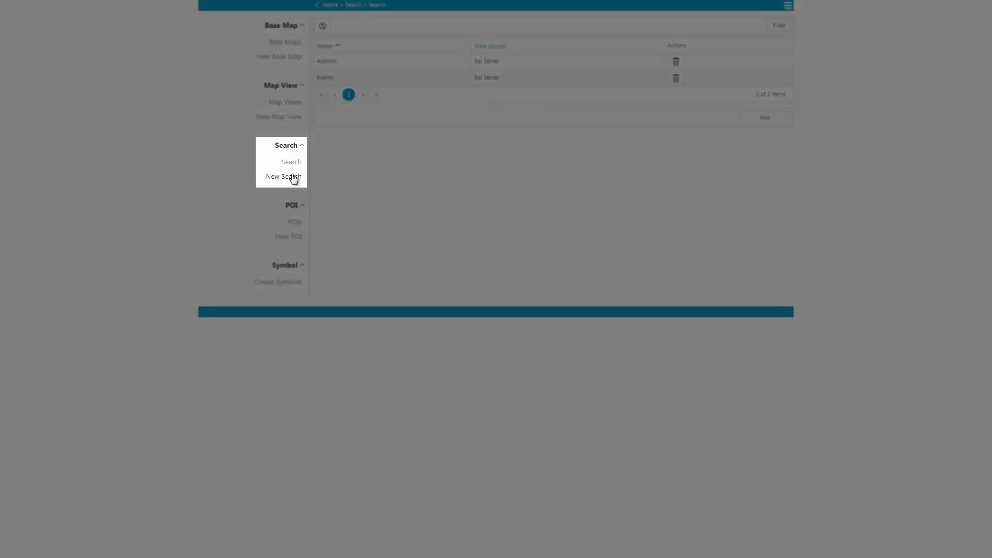
pyautogui.click(293, 177)
pyautogui.click(416, 46)
pyautogui.write('Hotels')
pyautogui.click(623, 47)
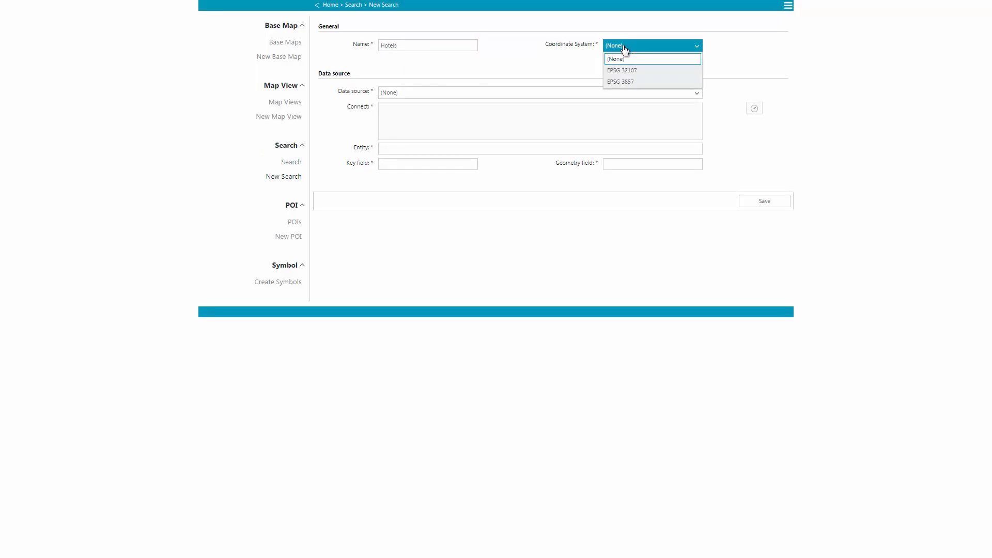
pyautogui.click(620, 70)
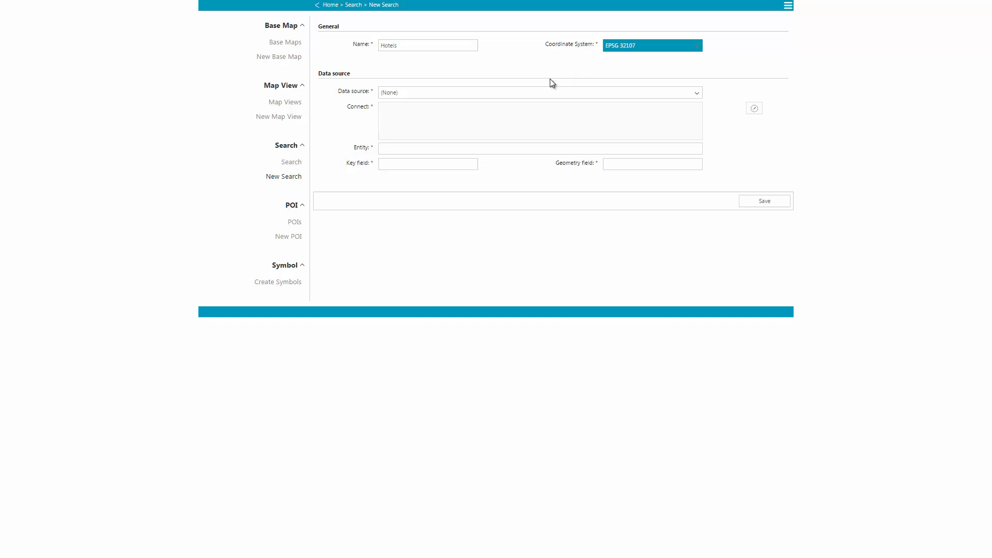
pyautogui.click(549, 94)
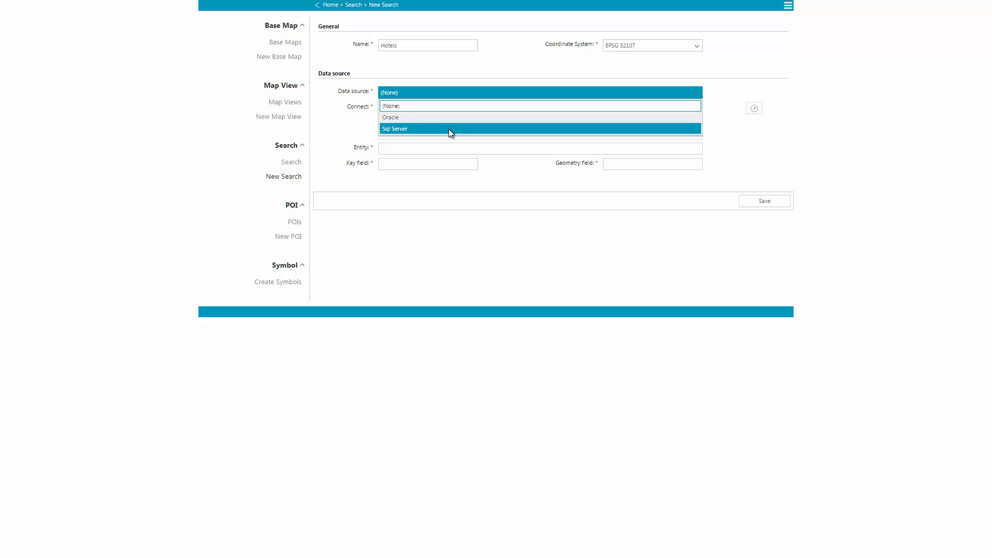
pyautogui.click(449, 129)
# Connect with the database credentials to localhost, LAS_VEGAS_JobManagement; set entity HOTEL_X_X, key ID1, geometry GEOMETRY_SPA.
pyautogui.click(372, 177)
pyautogui.write('sc_dev')
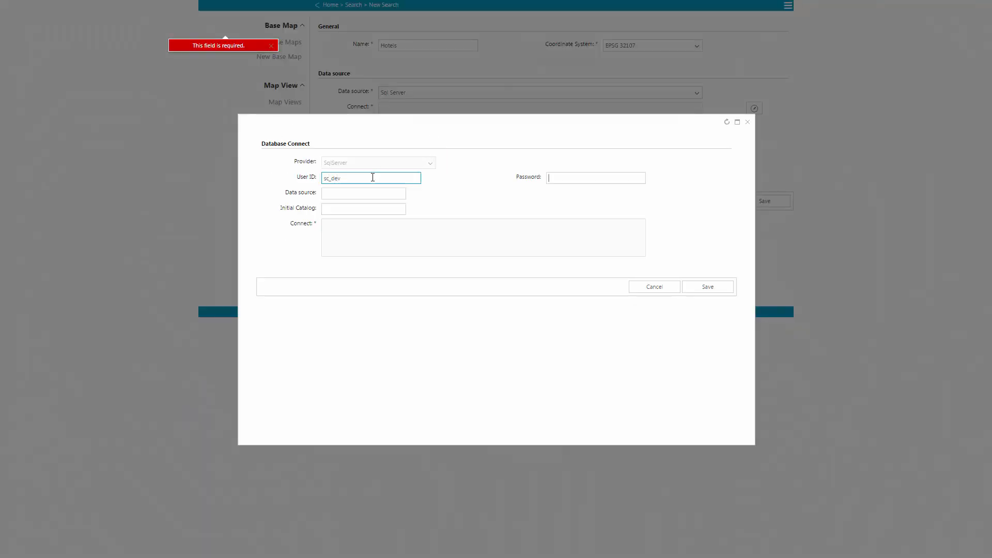
pyautogui.write('sc_dev')
pyautogui.press('Tab')
pyautogui.write('localhost')
pyautogui.press('Tab')
pyautogui.write('LAS_VEGAS_JobManagement')
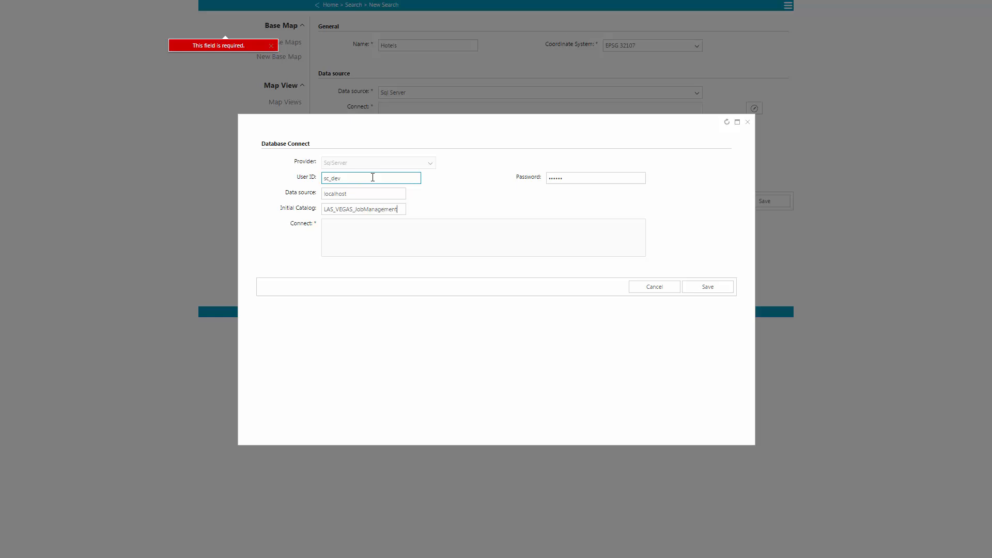
pyautogui.click(722, 290)
pyautogui.click(385, 147)
pyautogui.write('HOTEL_')
pyautogui.write('X_X')
pyautogui.write('ID1')
pyautogui.write('GEOMETRY_')
pyautogui.write('SPA')
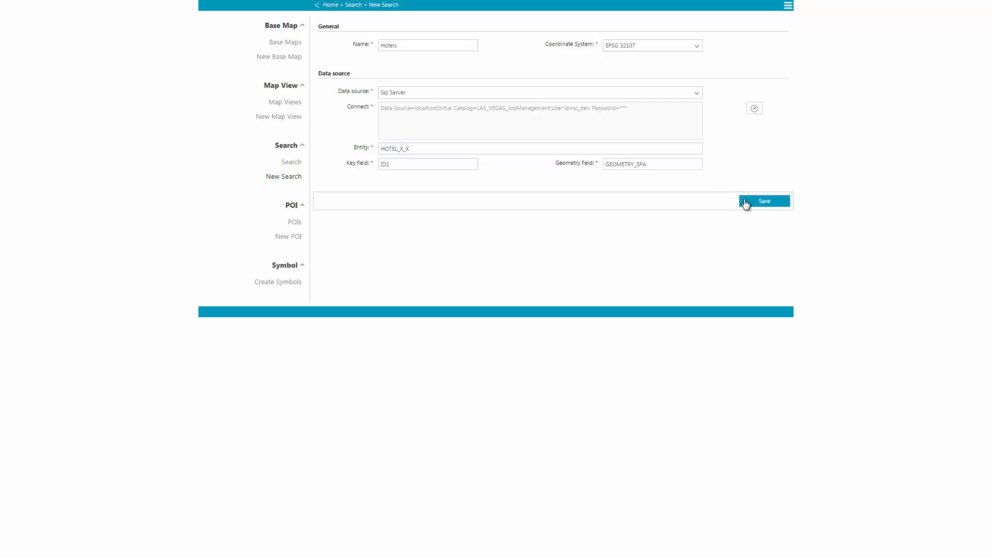
# Save the Hotels search and make FAC_ADD, FAC_NAME and NAME searchable fields.
pyautogui.click(746, 203)
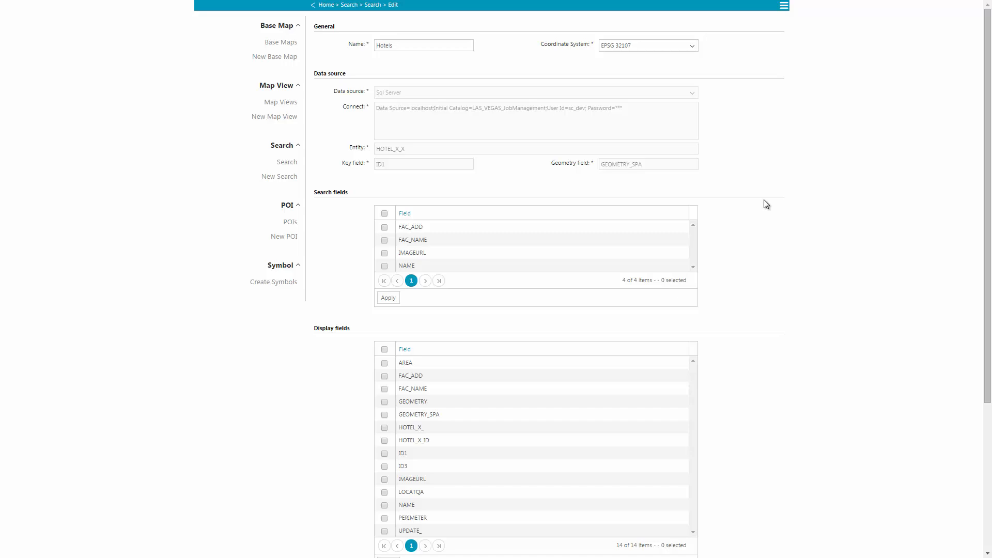
pyautogui.click(384, 226)
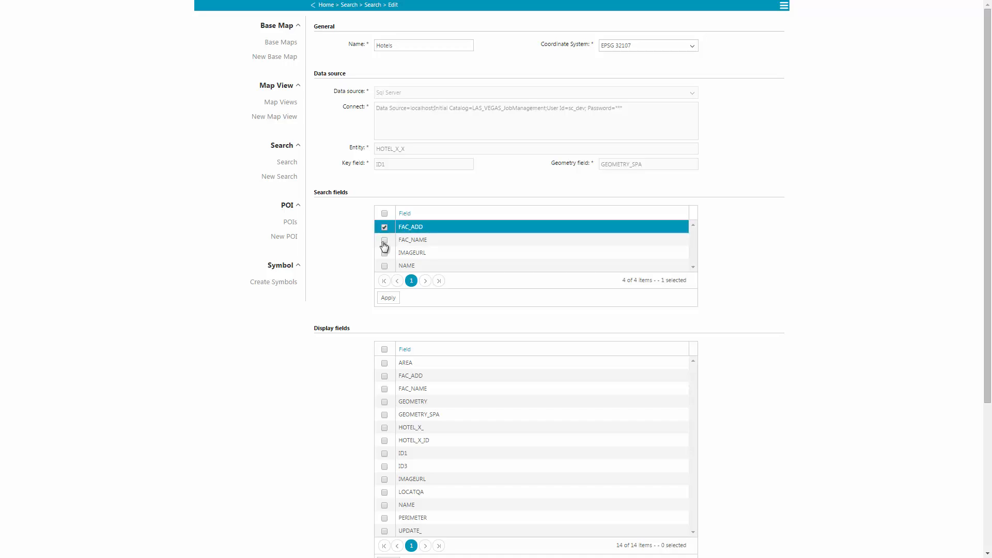
pyautogui.click(384, 240)
pyautogui.click(384, 265)
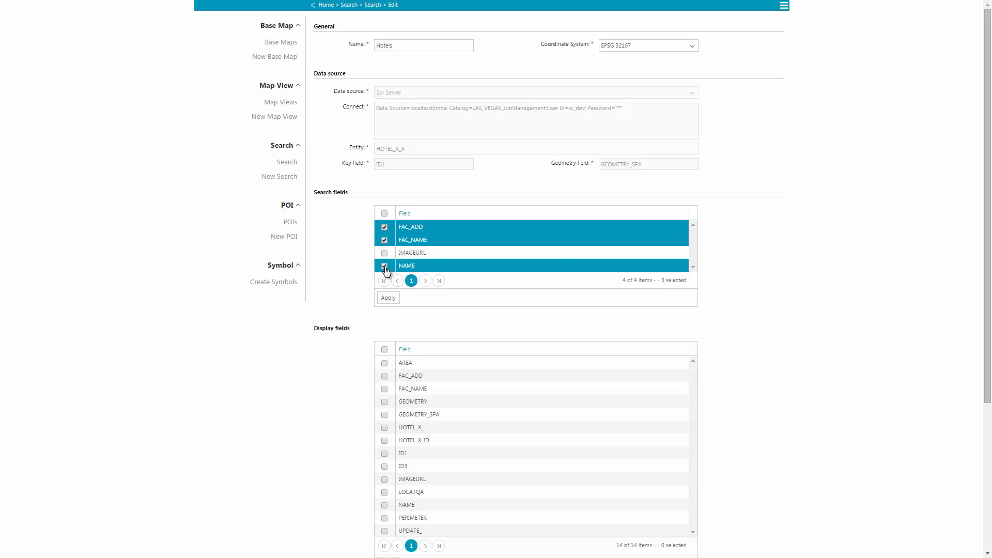
pyautogui.scroll(-2, 867, 329)
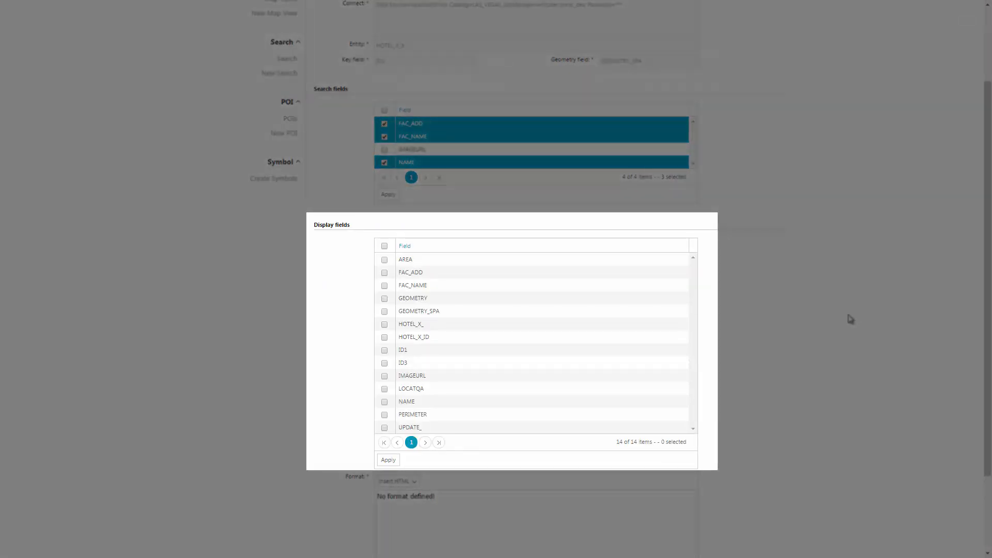
# Display results as FAC_NAME (FAC_ADD), confirm, and save the search.
pyautogui.click(384, 274)
pyautogui.click(385, 288)
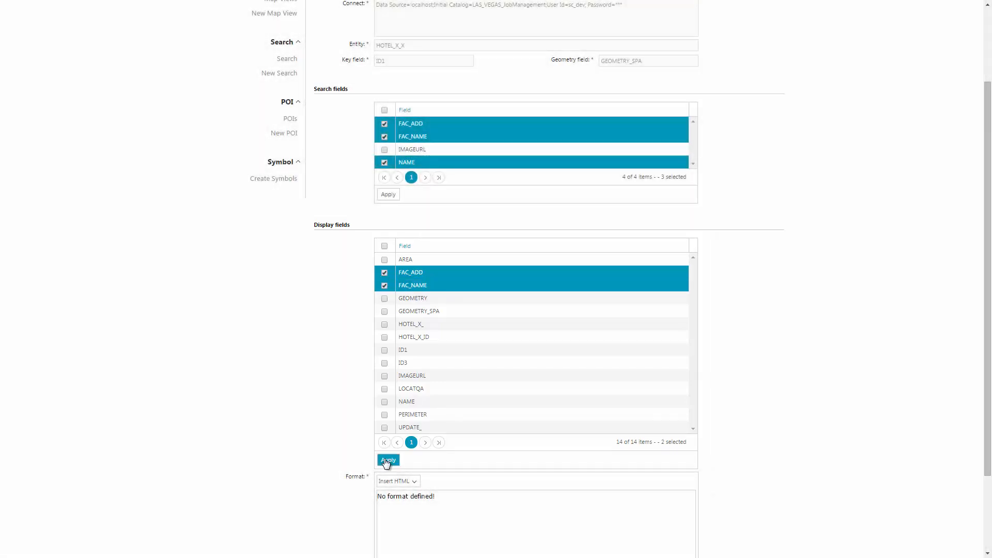
pyautogui.click(388, 459)
pyautogui.click(425, 305)
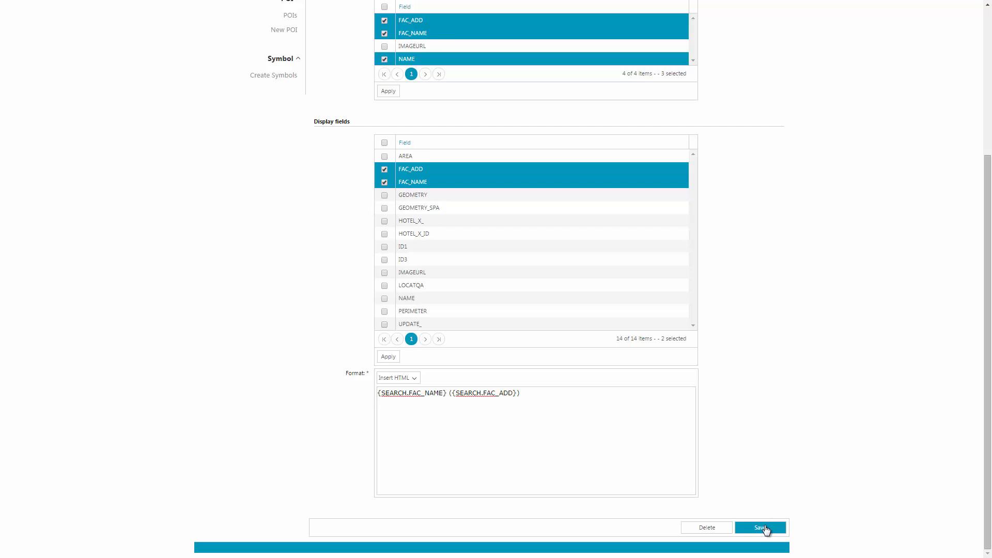
pyautogui.click(762, 527)
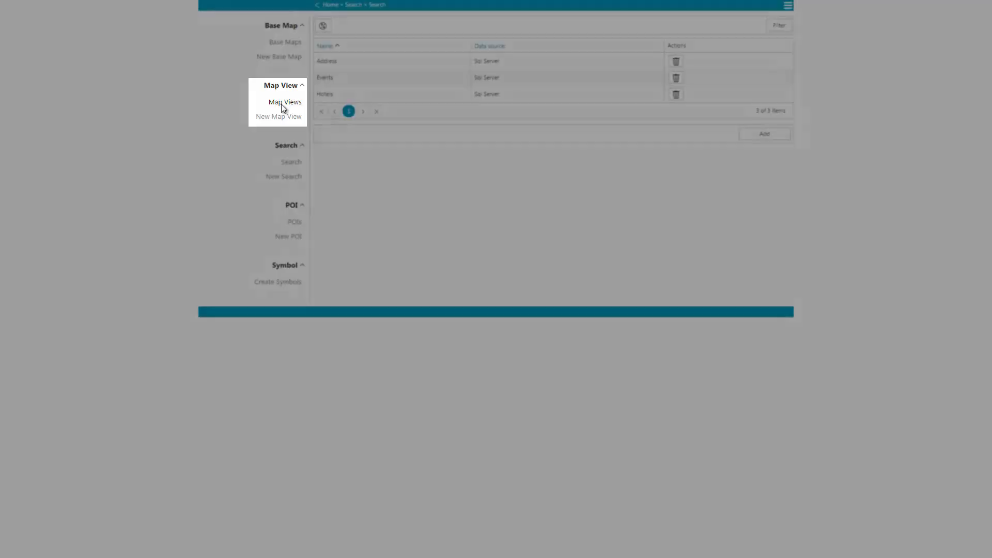
# Start a default map view named Las Vegas WMTS on the Las Vegas WMTS base map.
pyautogui.click(283, 106)
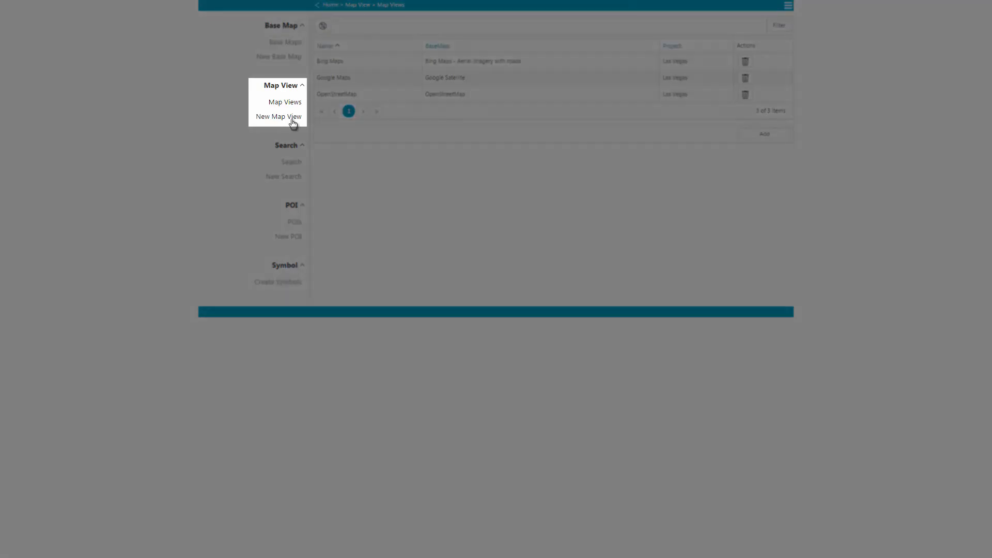
pyautogui.click(292, 118)
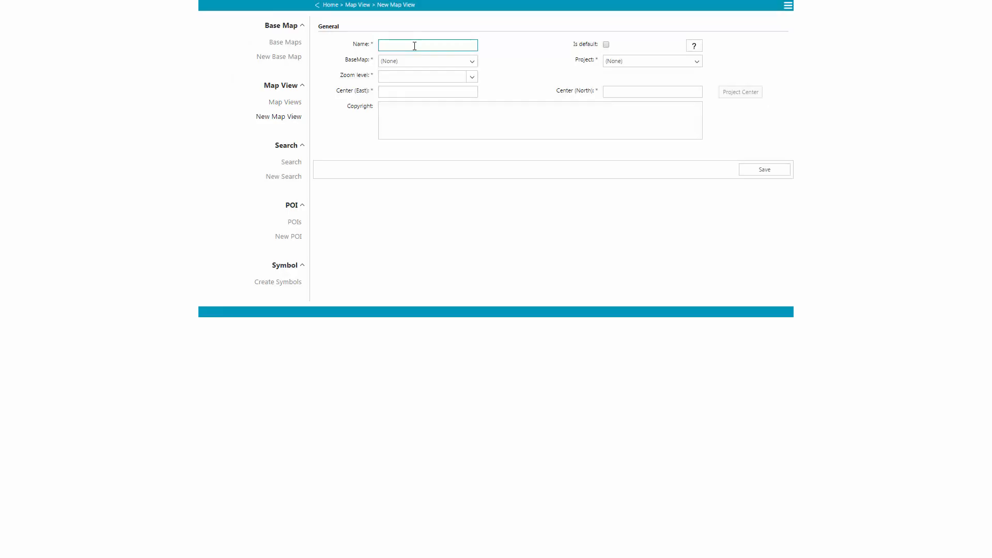
pyautogui.click(414, 46)
pyautogui.write('Las Vegas WMTS')
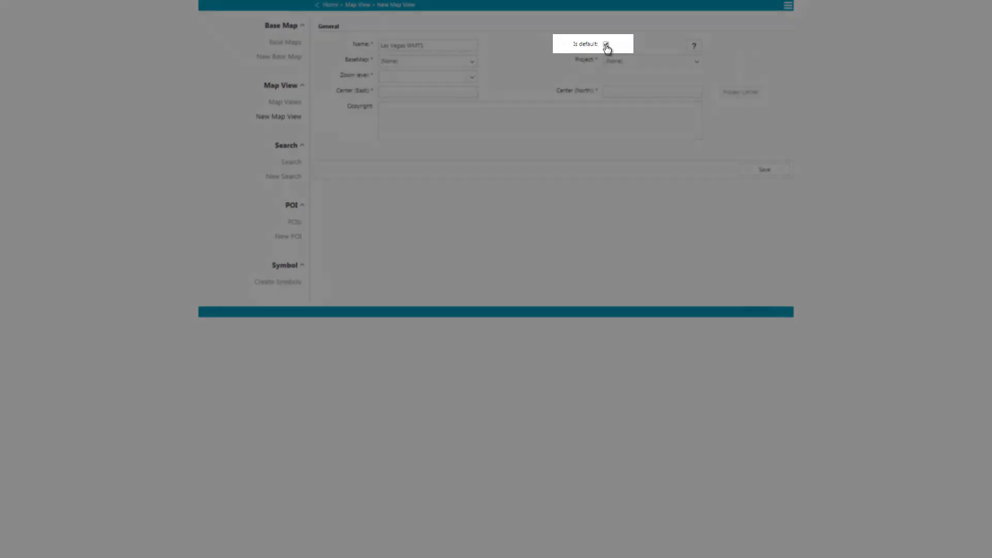
pyautogui.click(460, 62)
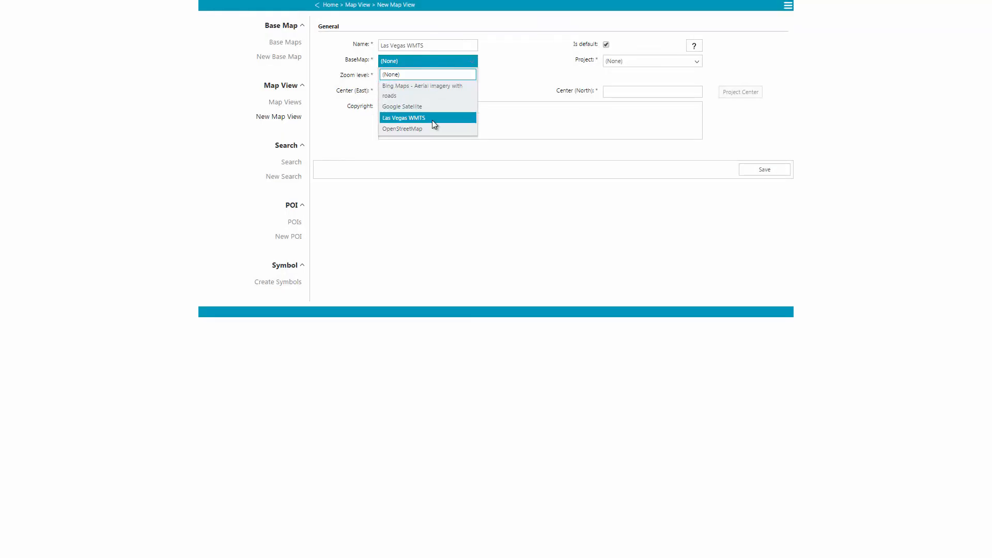
pyautogui.click(433, 119)
# Assign project Las Vegas, zoom level 2, and centre 257500 / 8132000 from the project.
pyautogui.click(613, 67)
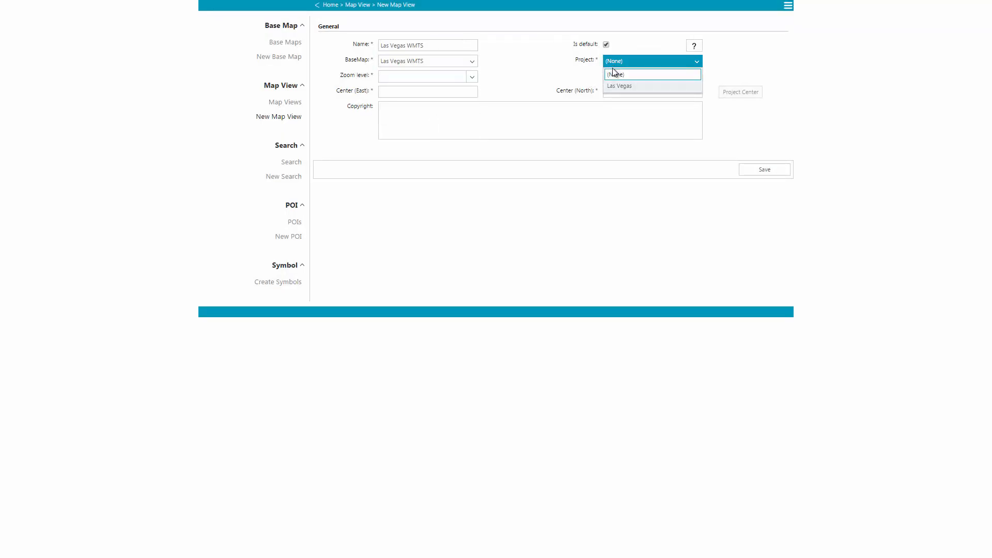
pyautogui.click(616, 86)
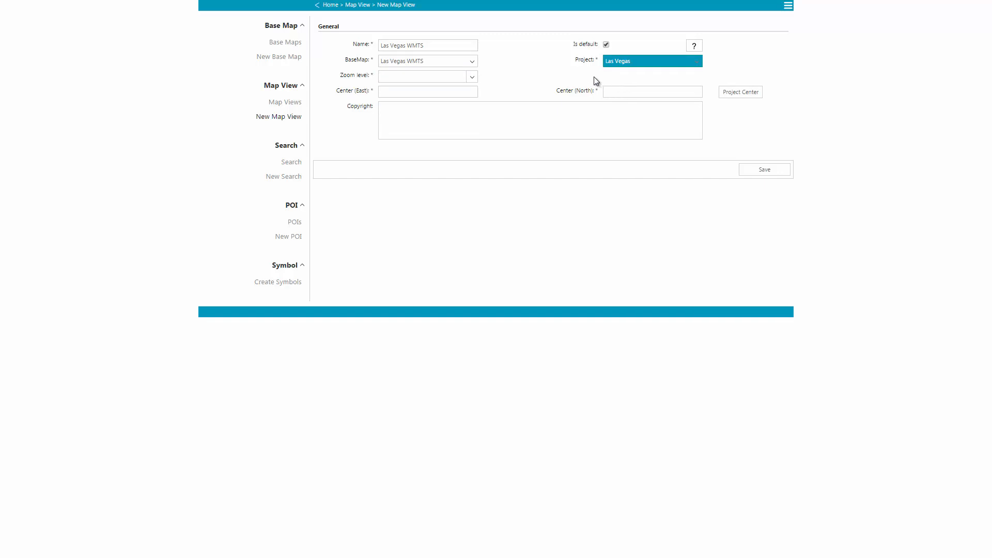
pyautogui.click(472, 77)
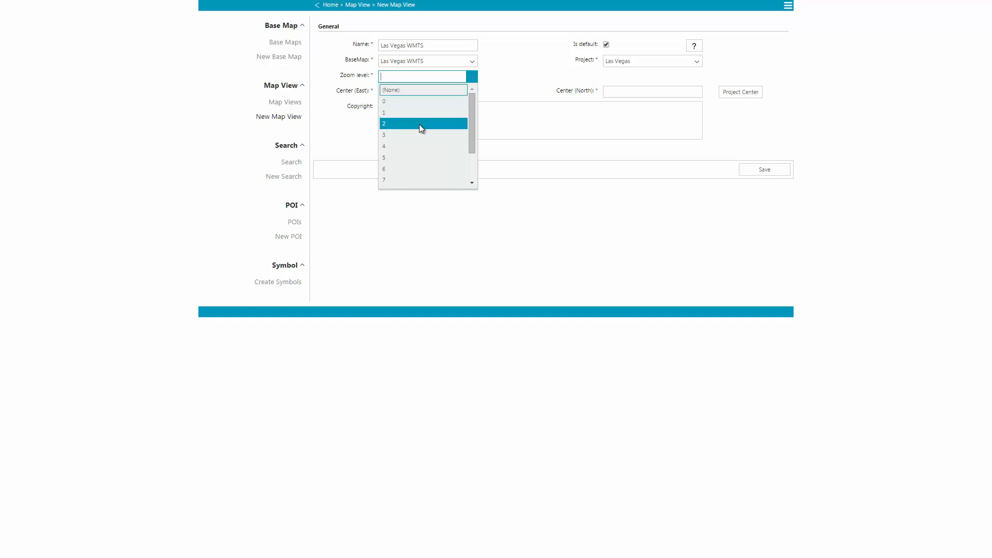
pyautogui.click(420, 124)
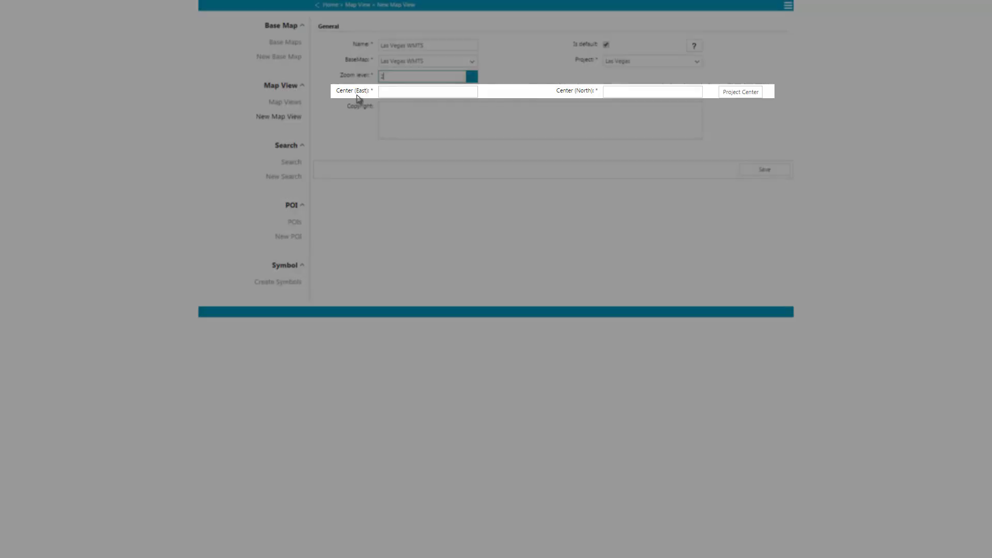
pyautogui.click(740, 93)
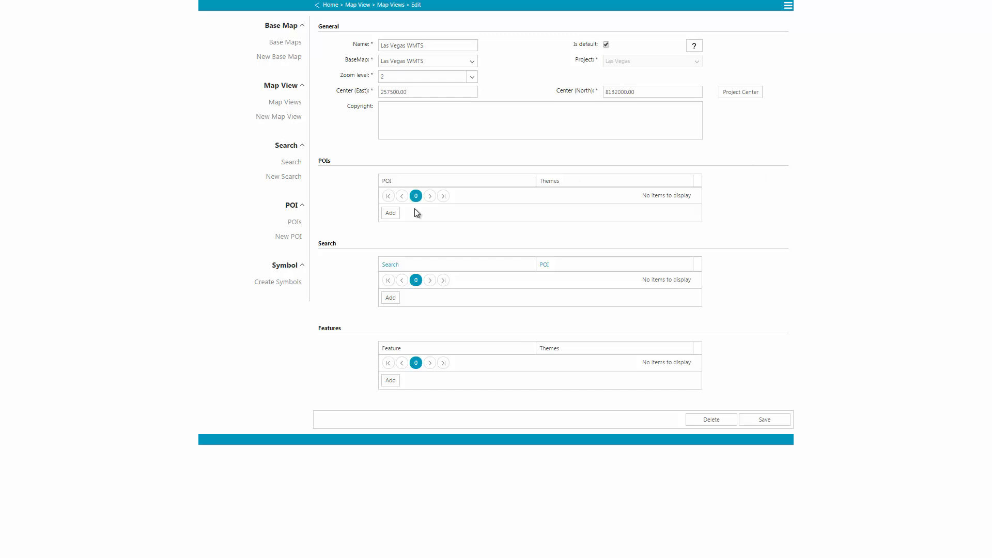
# Add the Events POI to the Las Vegas WMTS map view.
pyautogui.click(395, 216)
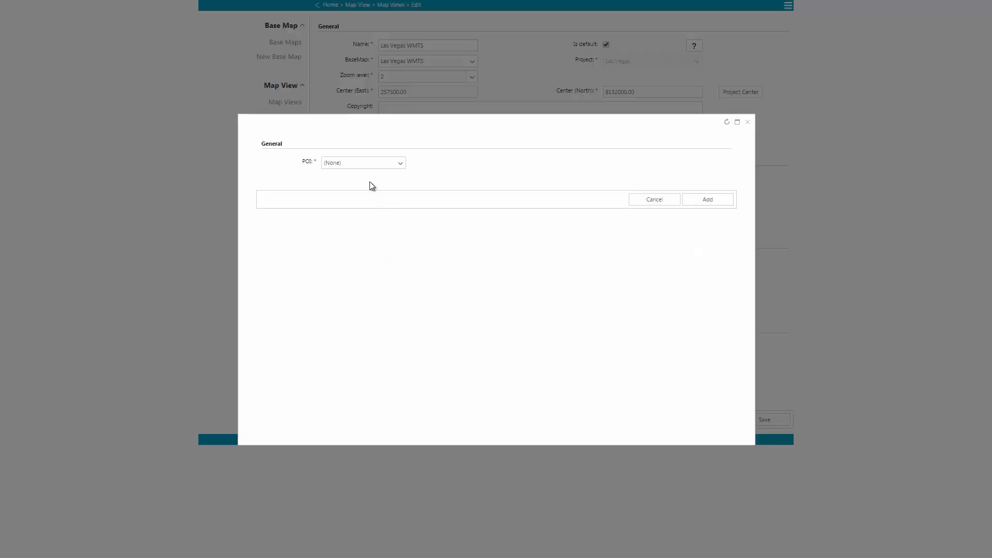
pyautogui.click(370, 163)
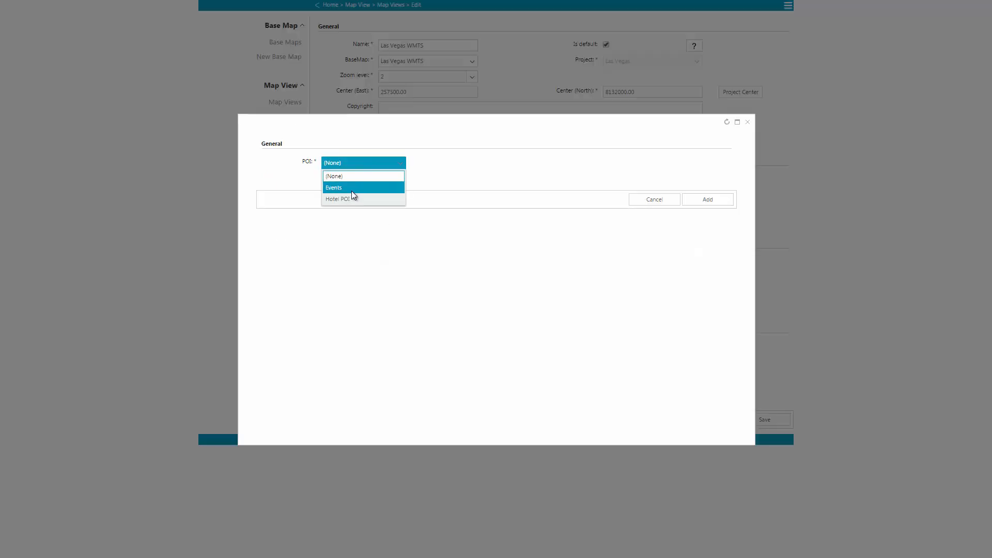
pyautogui.click(351, 189)
pyautogui.click(701, 200)
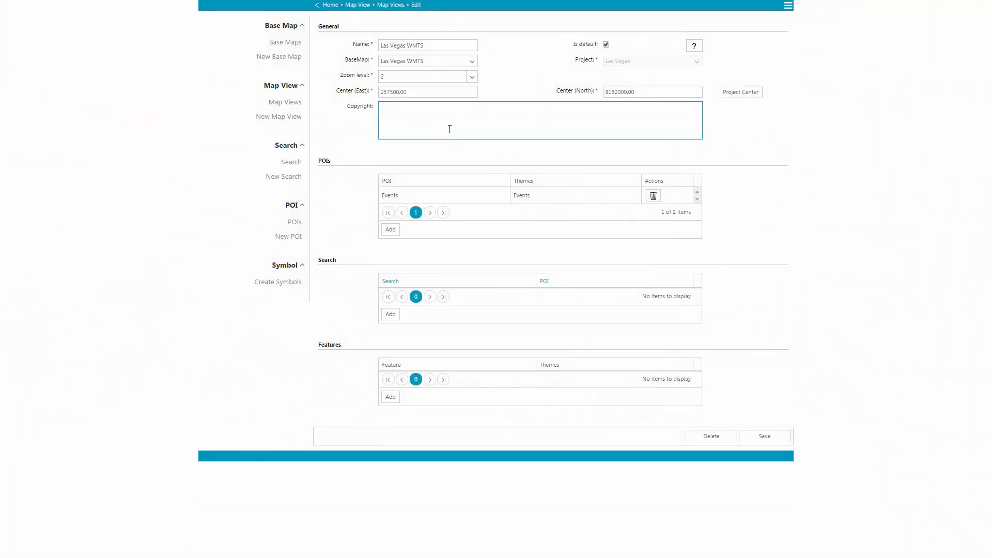
# Add the Hotel POI to the map view as well.
pyautogui.click(391, 228)
pyautogui.click(377, 164)
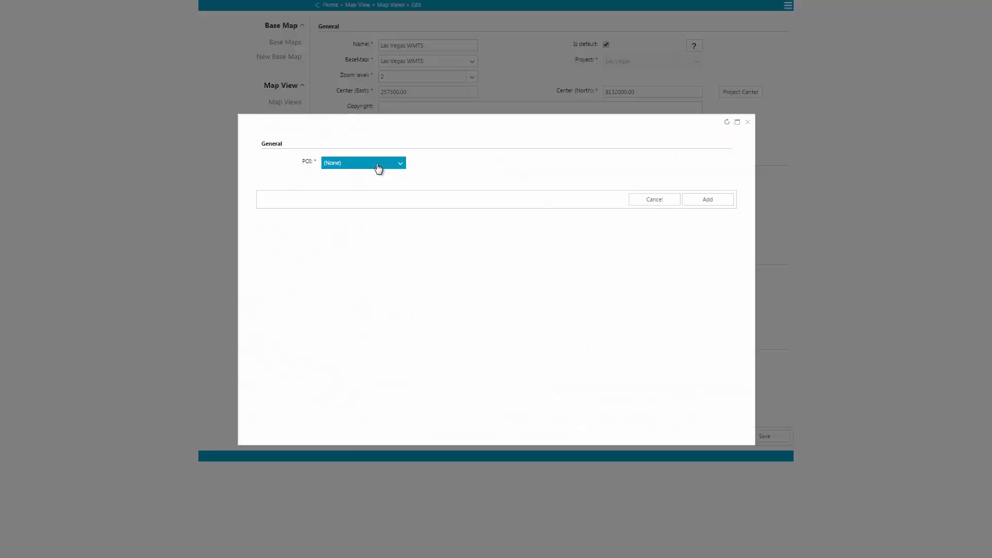
pyautogui.click(350, 188)
pyautogui.click(693, 203)
pyautogui.click(396, 331)
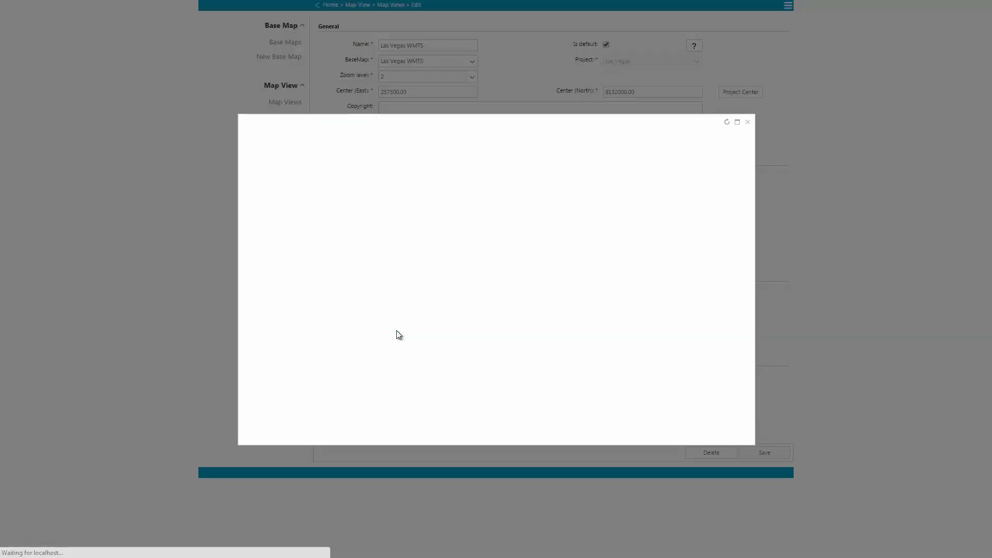
# Add the Hotels search to the map view, linked to the Hotel POI.
pyautogui.click(365, 165)
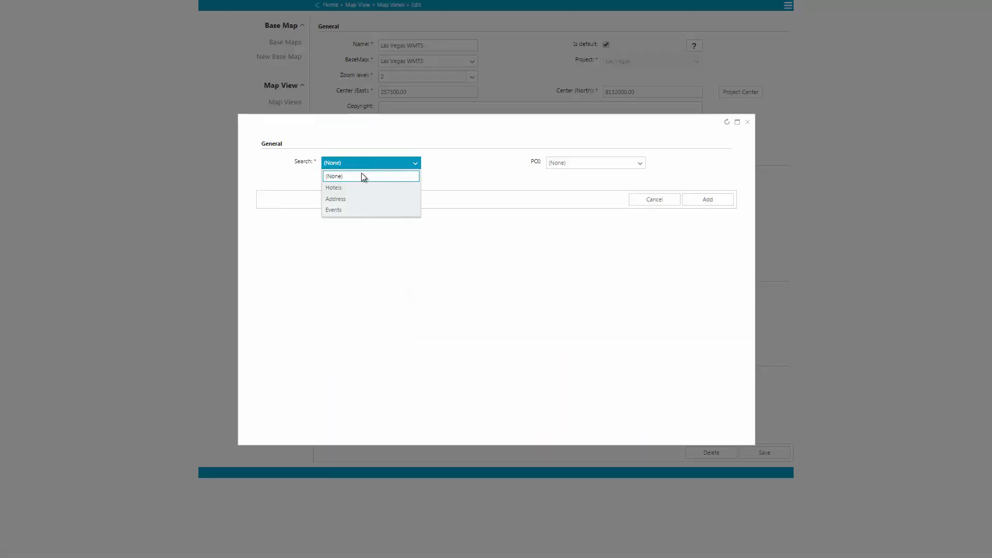
pyautogui.click(361, 188)
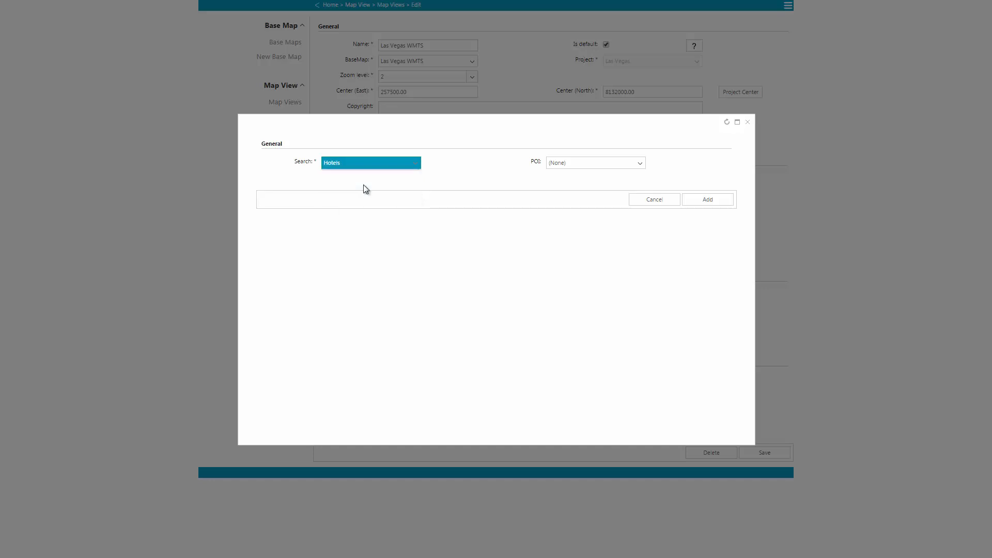
pyautogui.click(565, 164)
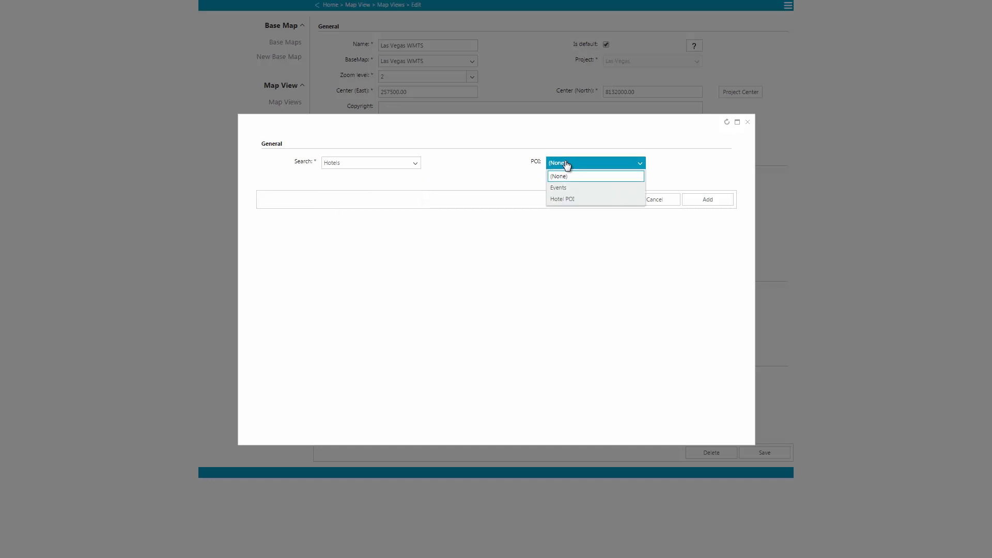
pyautogui.click(577, 198)
pyautogui.click(695, 199)
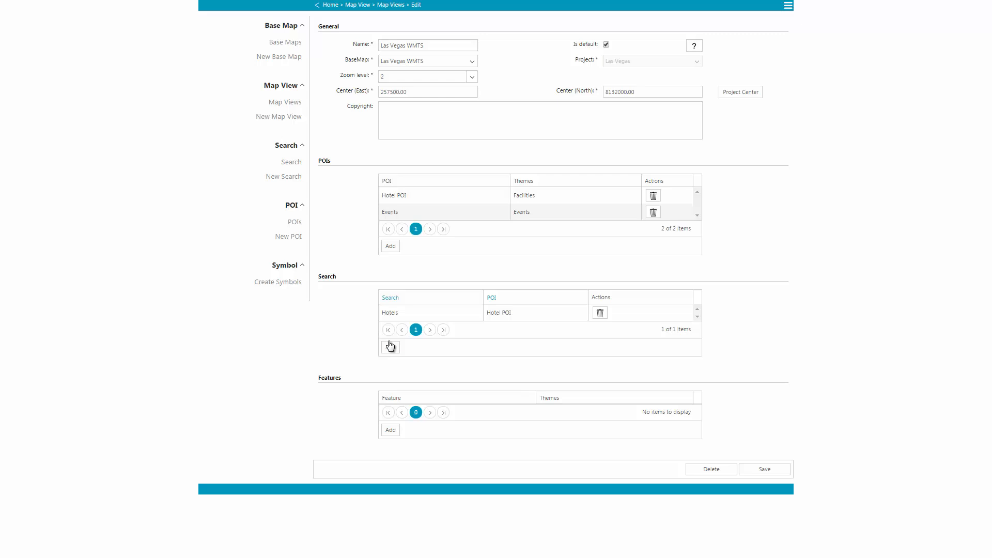
# Add the Events search, linked to the Events POI.
pyautogui.click(390, 346)
pyautogui.click(370, 168)
pyautogui.click(347, 199)
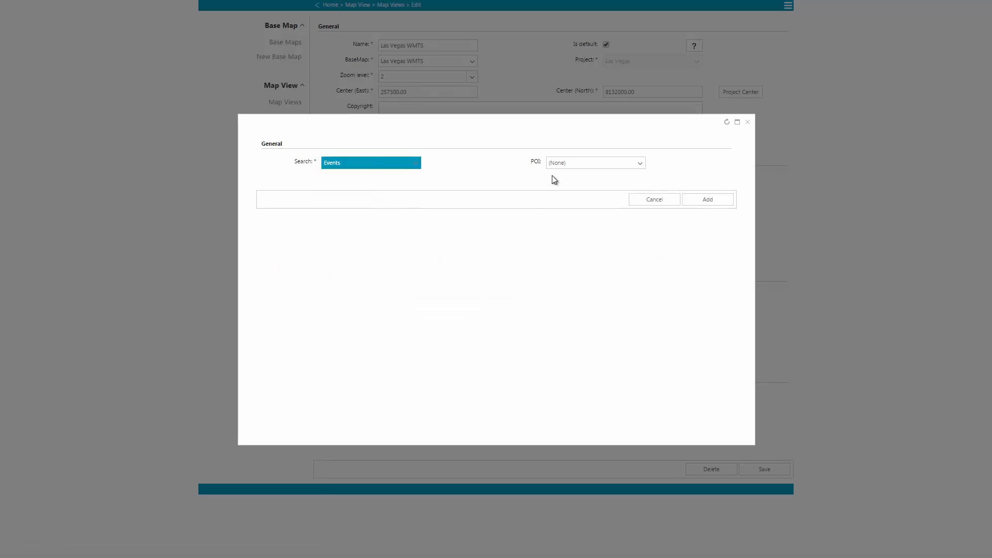
pyautogui.click(596, 170)
pyautogui.click(588, 187)
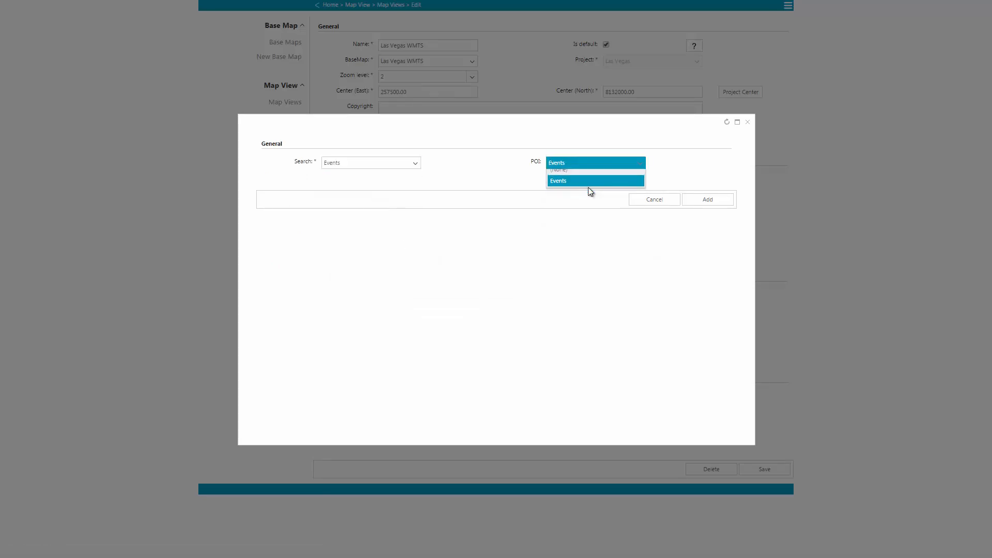
pyautogui.click(703, 202)
# Add the Address search to the map view.
pyautogui.click(391, 363)
pyautogui.click(370, 165)
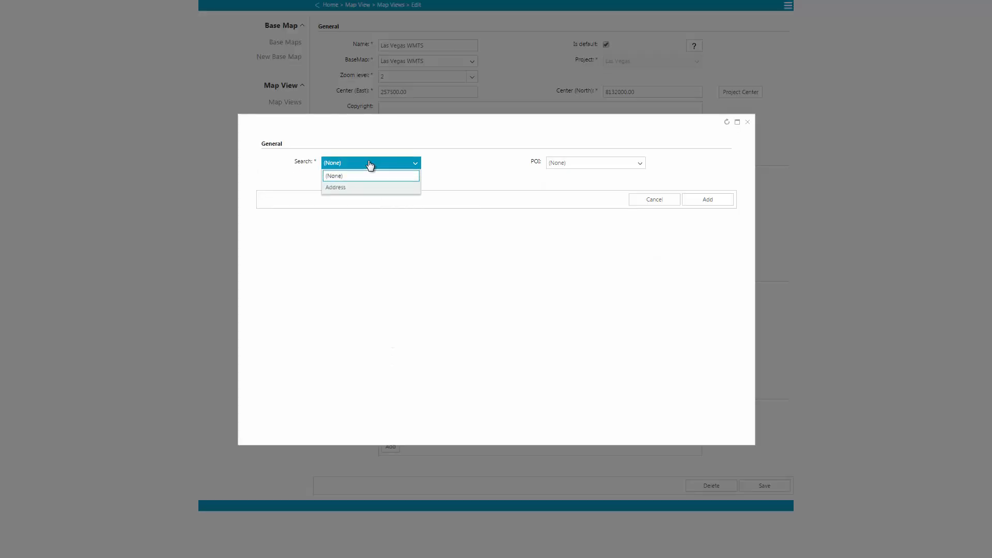
pyautogui.click(352, 189)
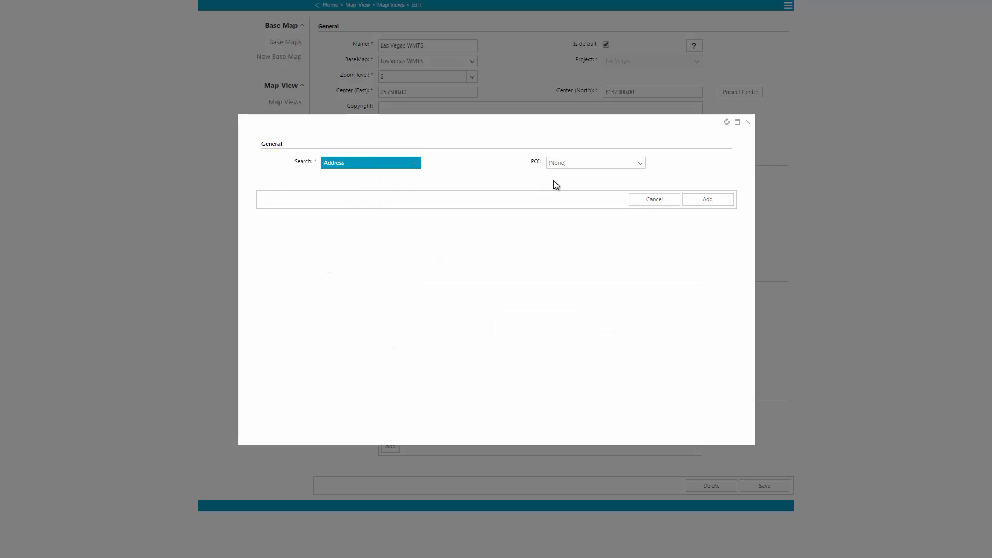
pyautogui.click(709, 202)
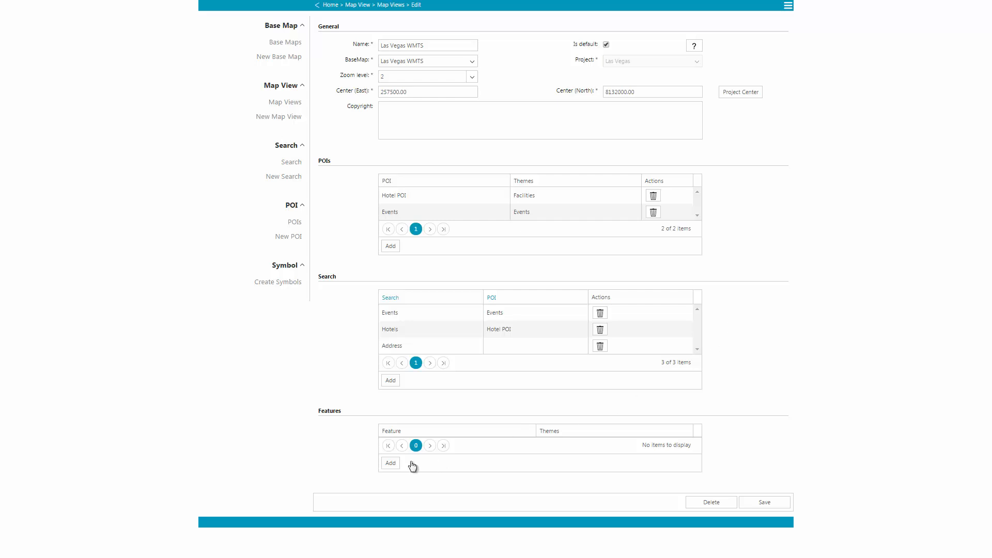
# Add the Facilities > Schools and Hazards > Fire Heat Map features, then save the view.
pyautogui.click(391, 463)
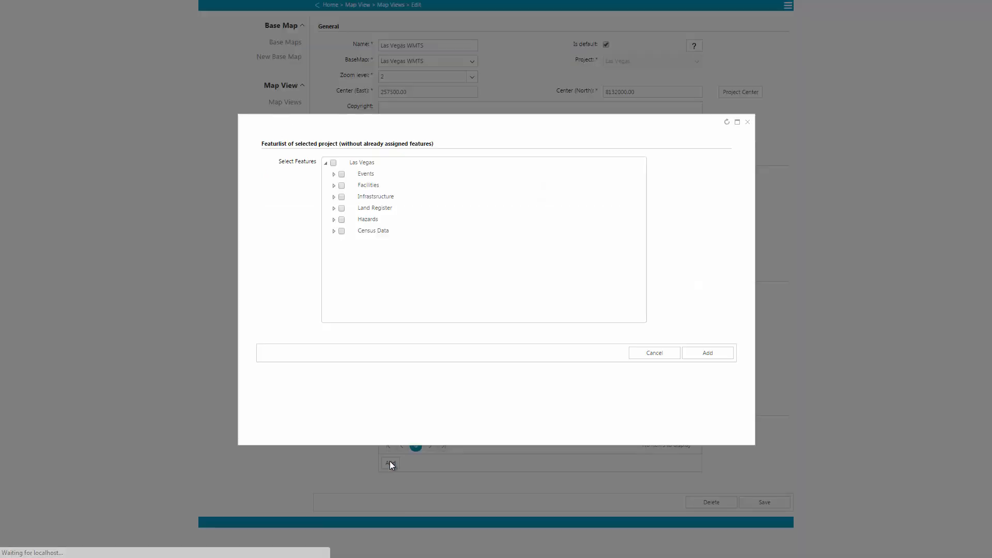
pyautogui.click(334, 185)
pyautogui.click(350, 231)
pyautogui.click(334, 266)
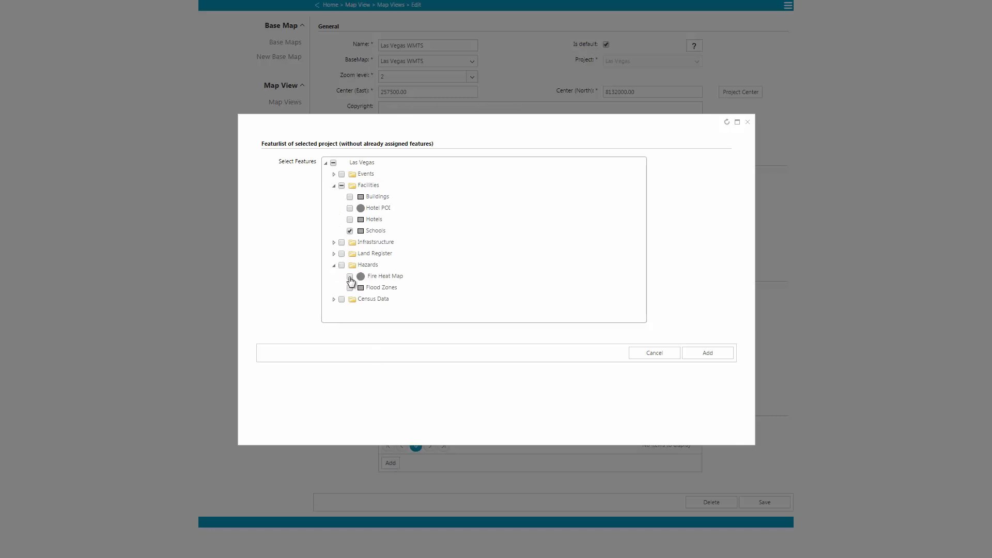
pyautogui.click(350, 277)
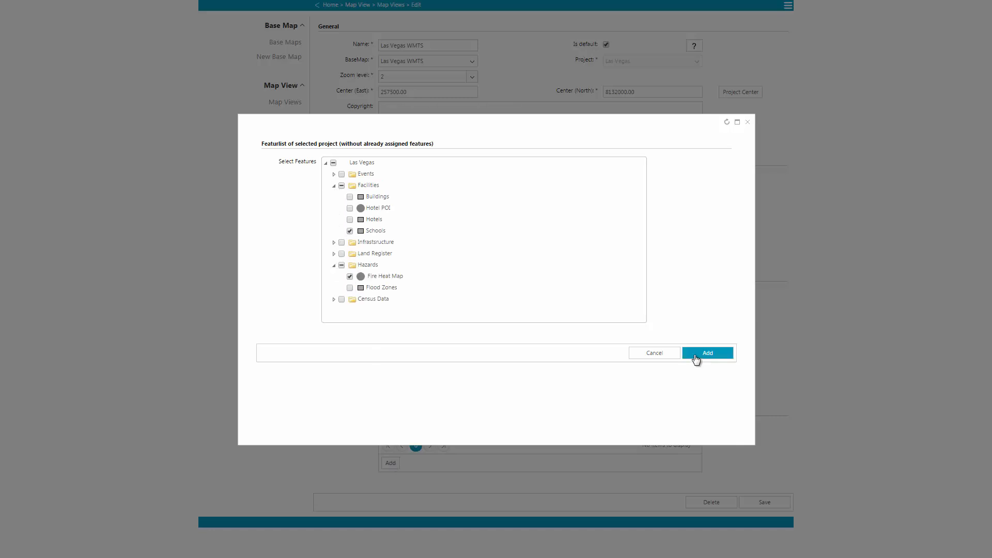
pyautogui.click(693, 355)
pyautogui.click(760, 536)
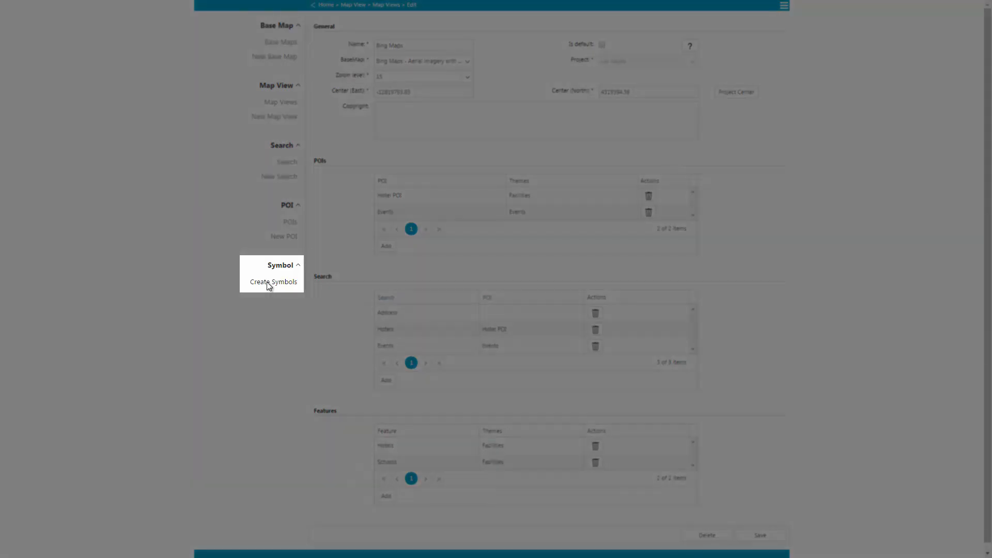
# Create symbols for the Las Vegas project via Symbol > Create Symbols.
pyautogui.click(267, 282)
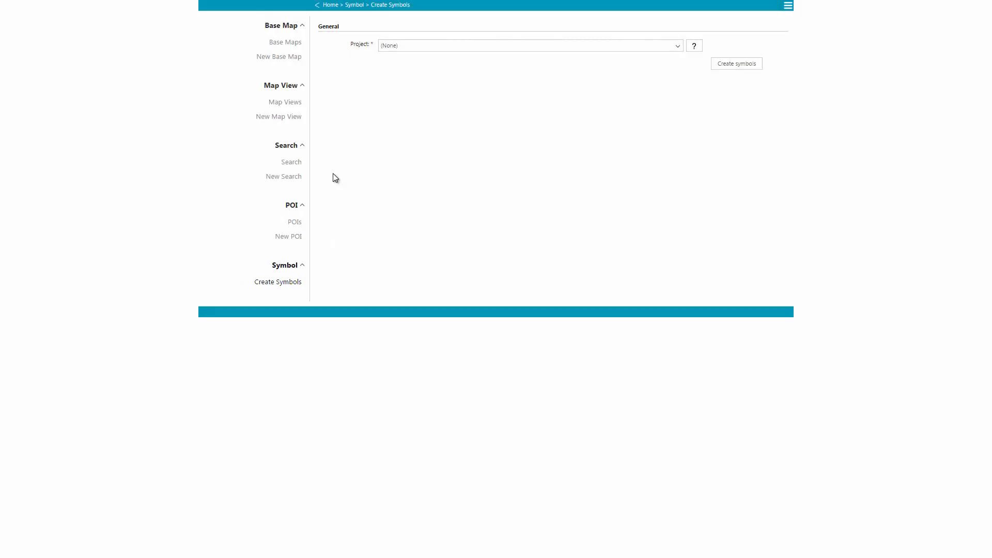
pyautogui.click(434, 47)
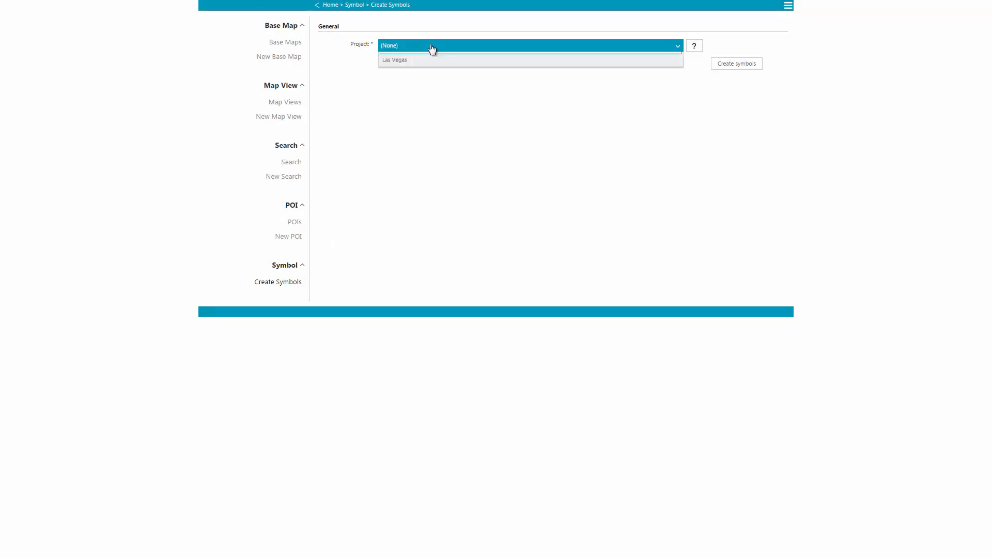
pyautogui.click(416, 72)
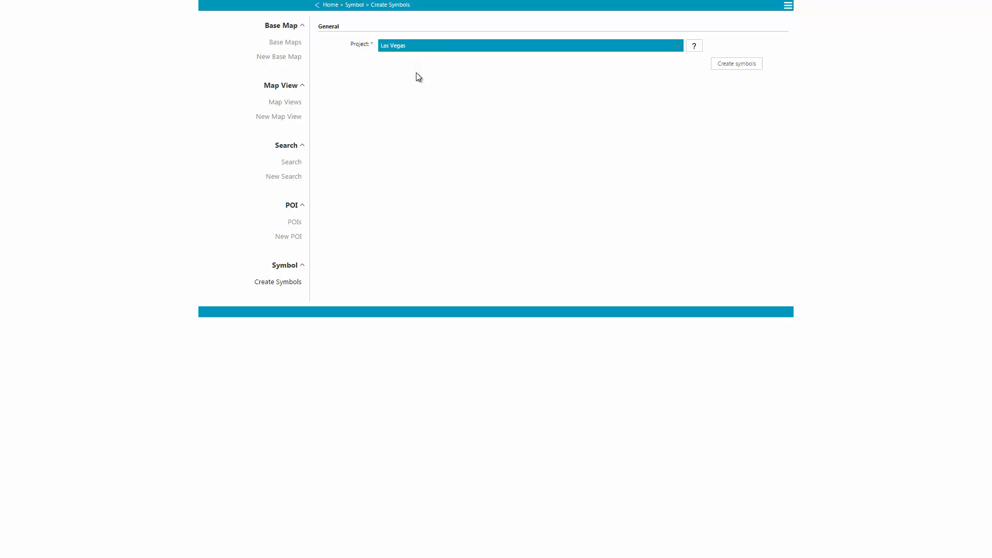
pyautogui.click(738, 65)
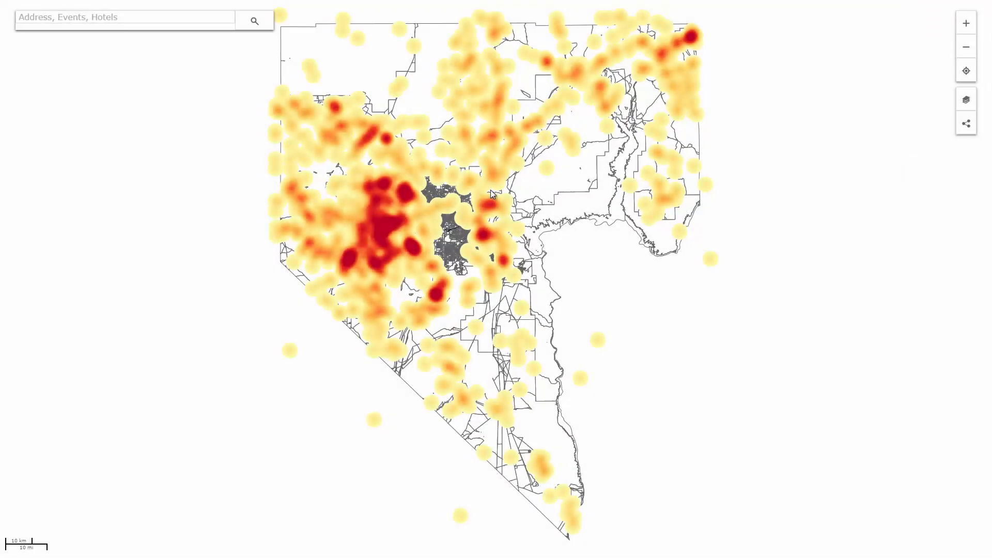
pyautogui.click(965, 99)
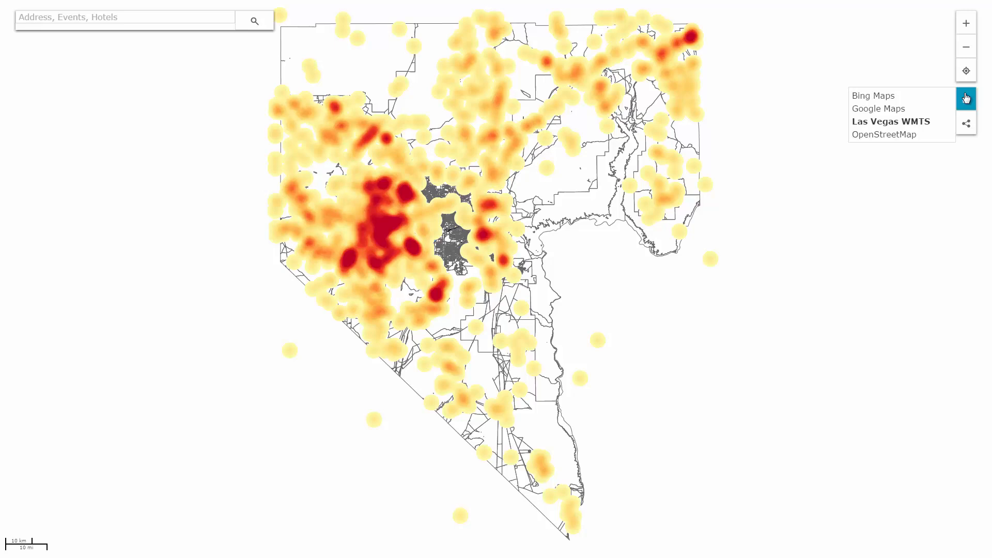
pyautogui.click(946, 96)
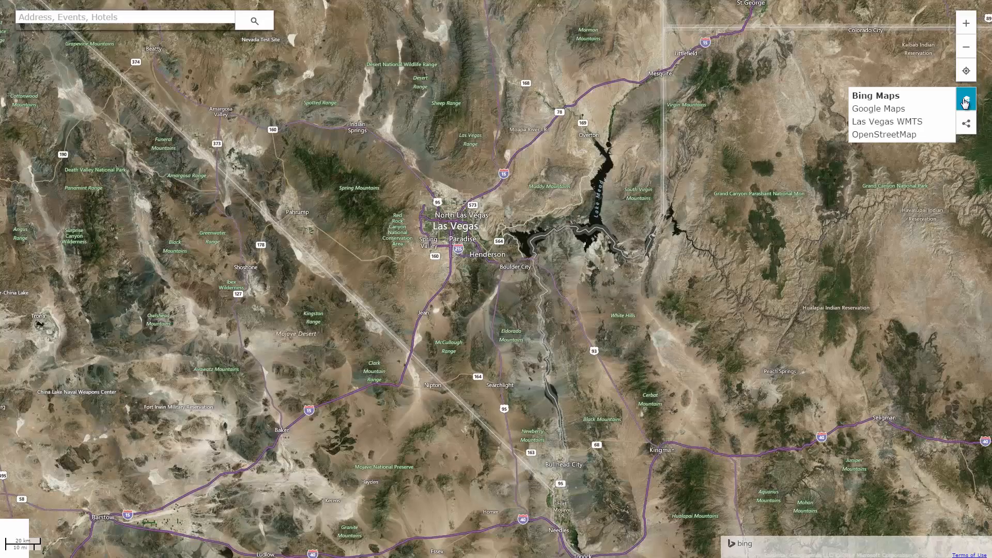
pyautogui.click(935, 109)
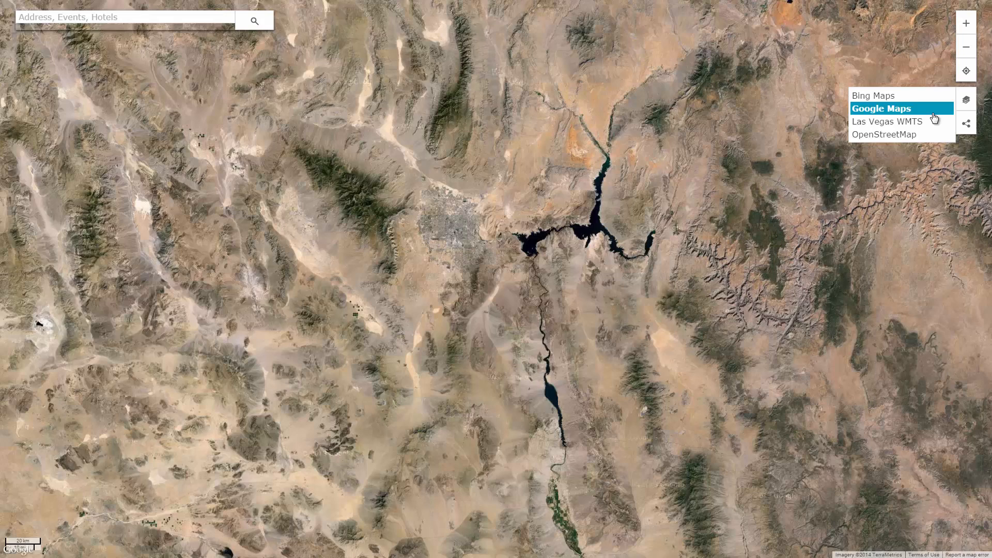
pyautogui.click(922, 135)
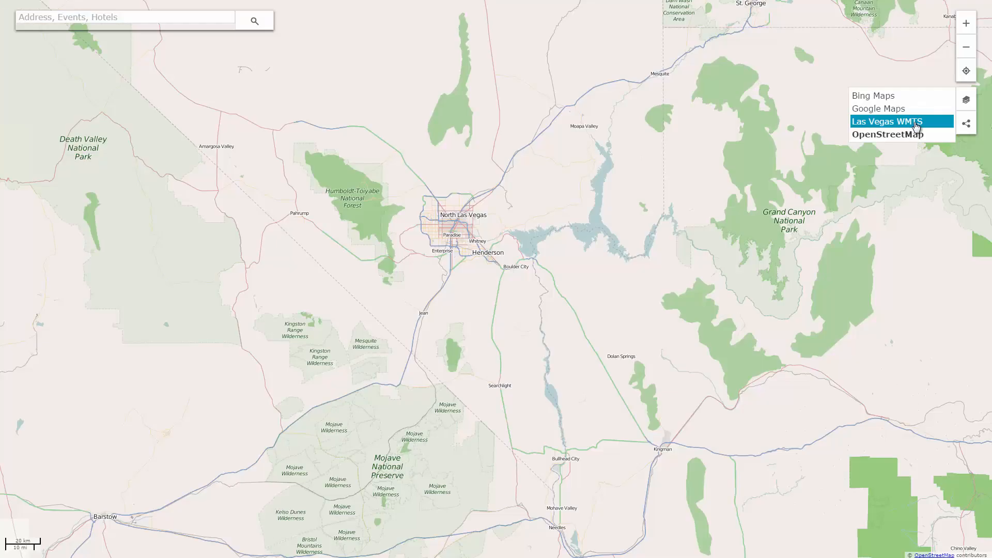
pyautogui.click(916, 126)
pyautogui.click(964, 135)
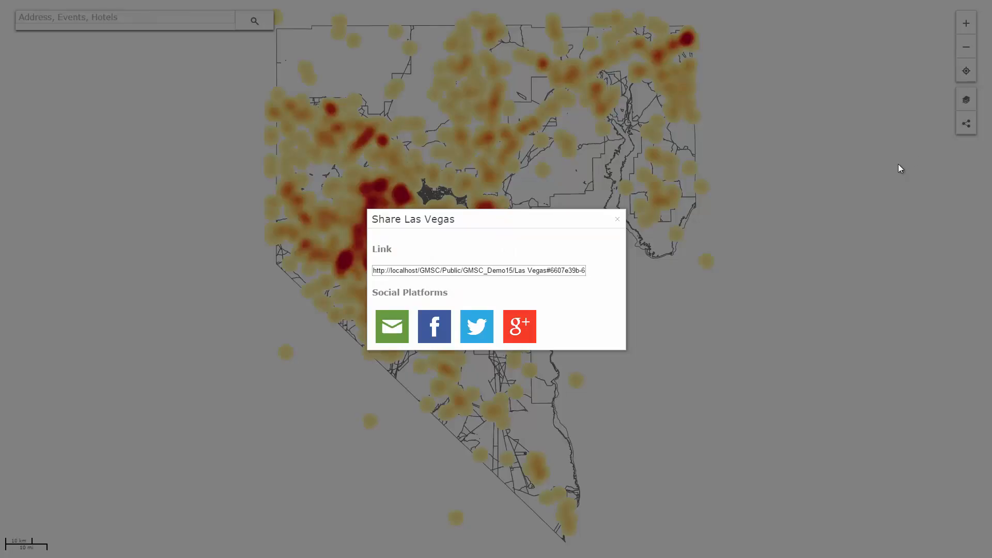
pyautogui.click(898, 165)
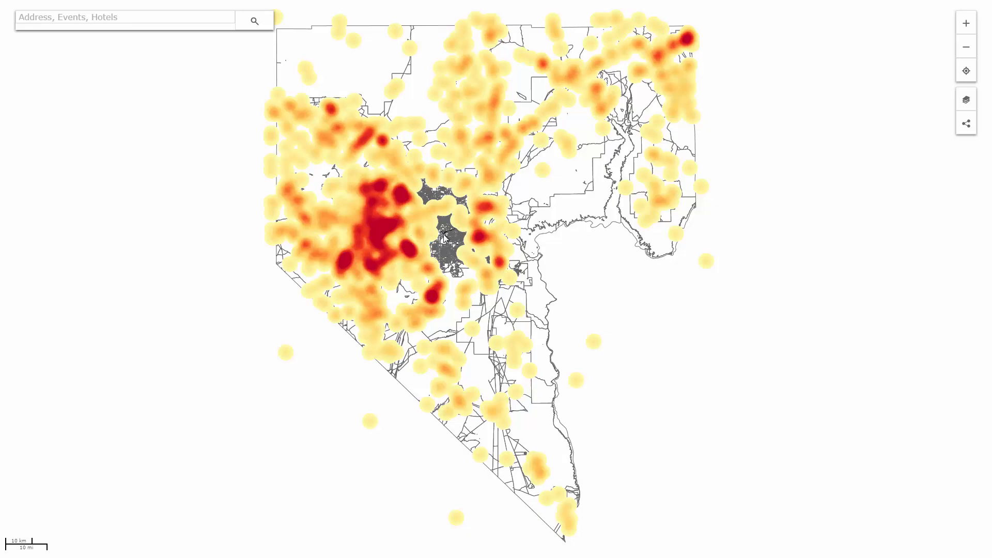
# Zoom into the map and search 'Tropi' to jump to the E Tropicana Ave address.
pyautogui.scroll(4, 444, 234)
pyautogui.scroll(1, 788, 201)
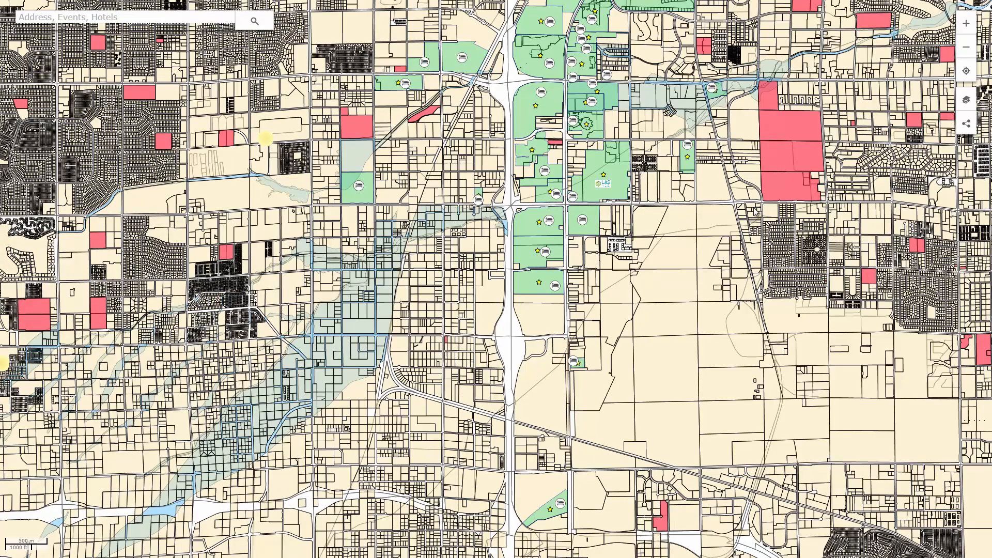
pyautogui.moveTo(756, 212); pyautogui.dragTo(798, 197)
pyautogui.click(157, 18)
pyautogui.write('Trop')
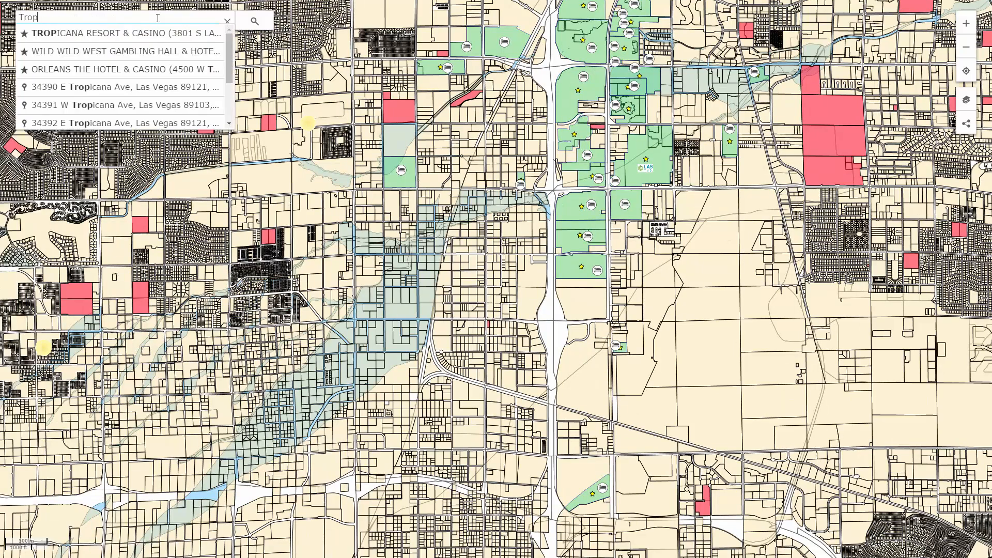
pyautogui.write('i')
pyautogui.click(161, 95)
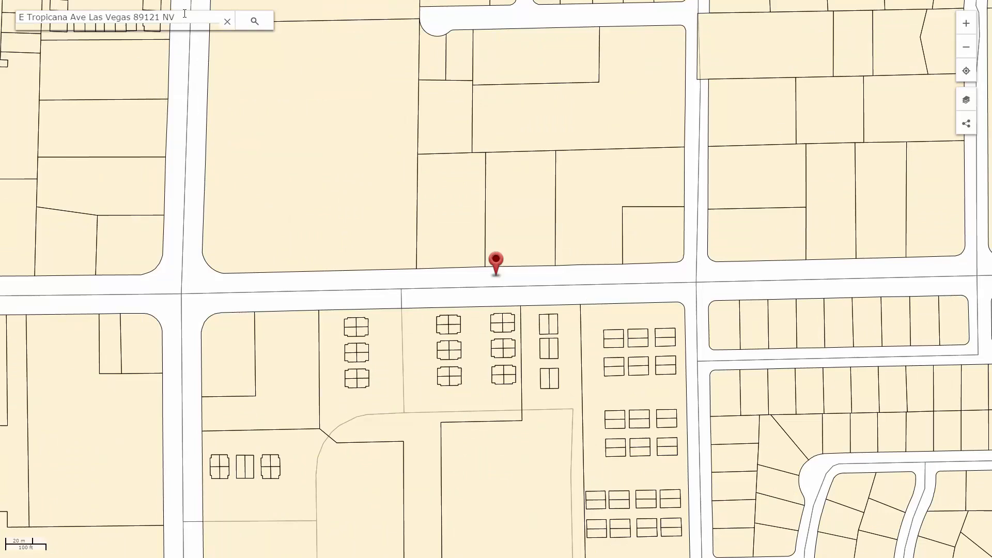
# Search 'Cae' to jump to Caesars Palace and show its hotel details.
pyautogui.tripleClick(184, 14)
pyautogui.write('Cae')
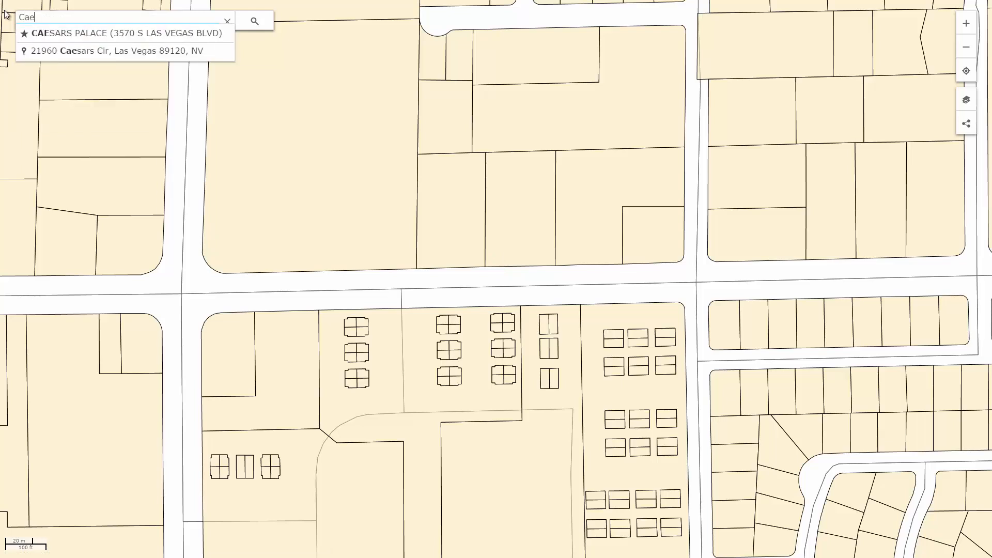
pyautogui.click(70, 34)
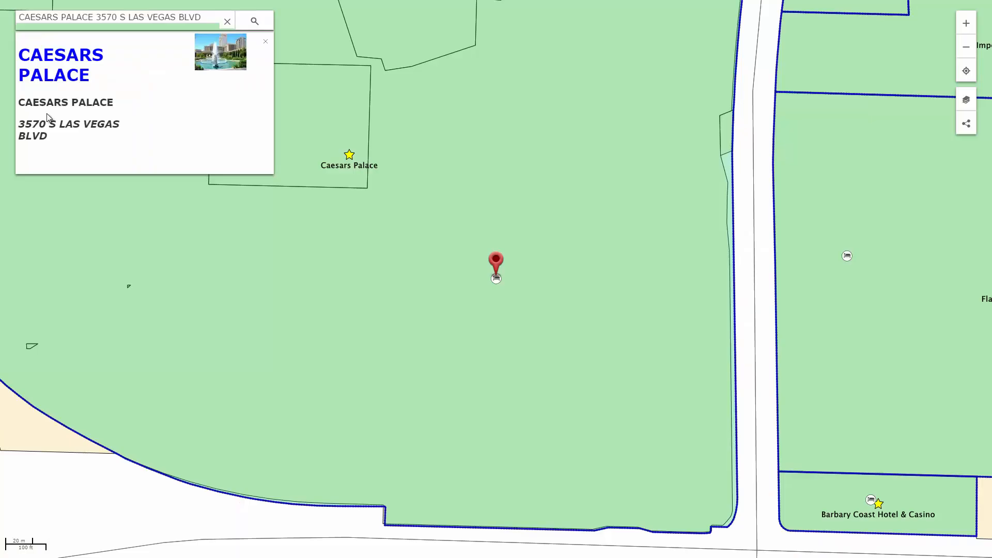
pyautogui.click(496, 282)
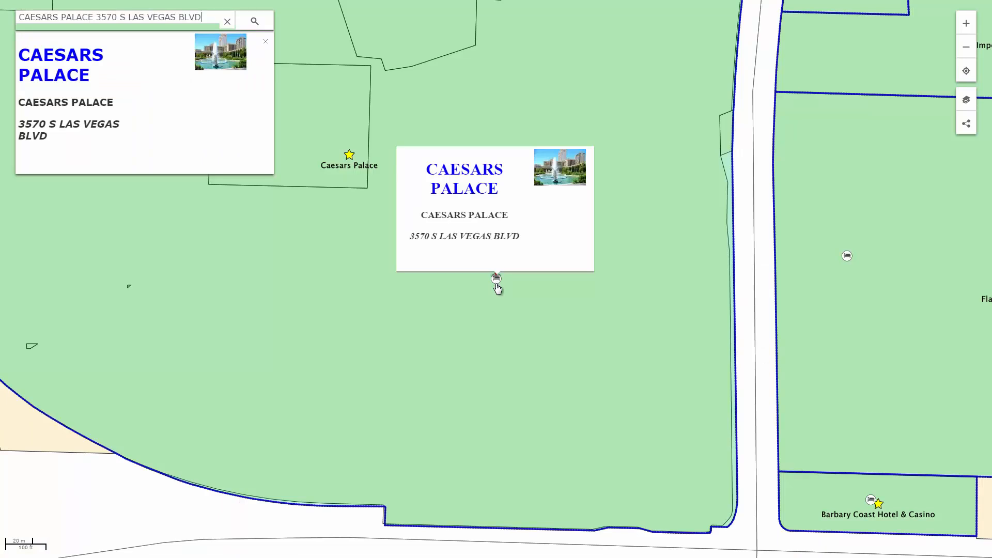
# Search 'Hex' and jump to the HxGN LIVE event.
pyautogui.click(227, 21)
pyautogui.write('Hex')
pyautogui.click(181, 29)
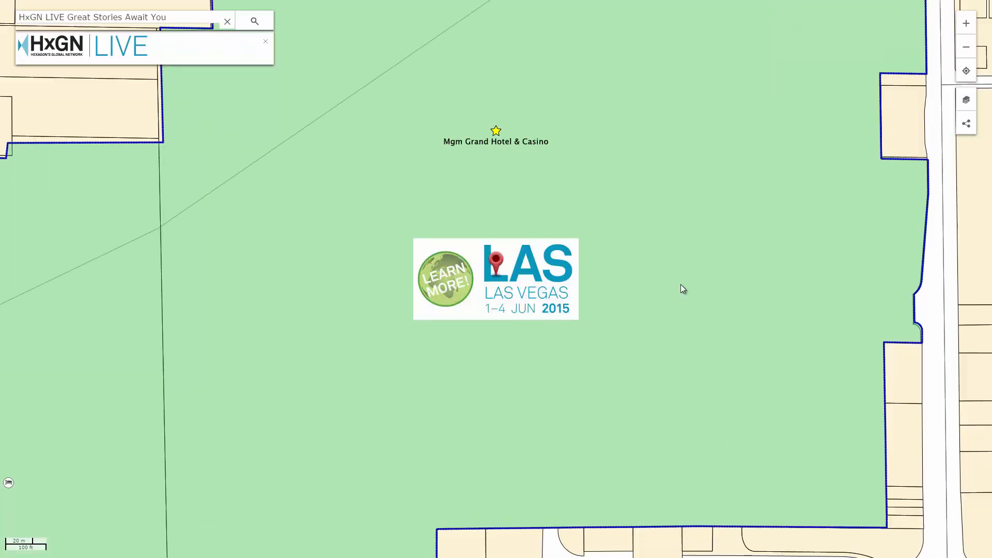